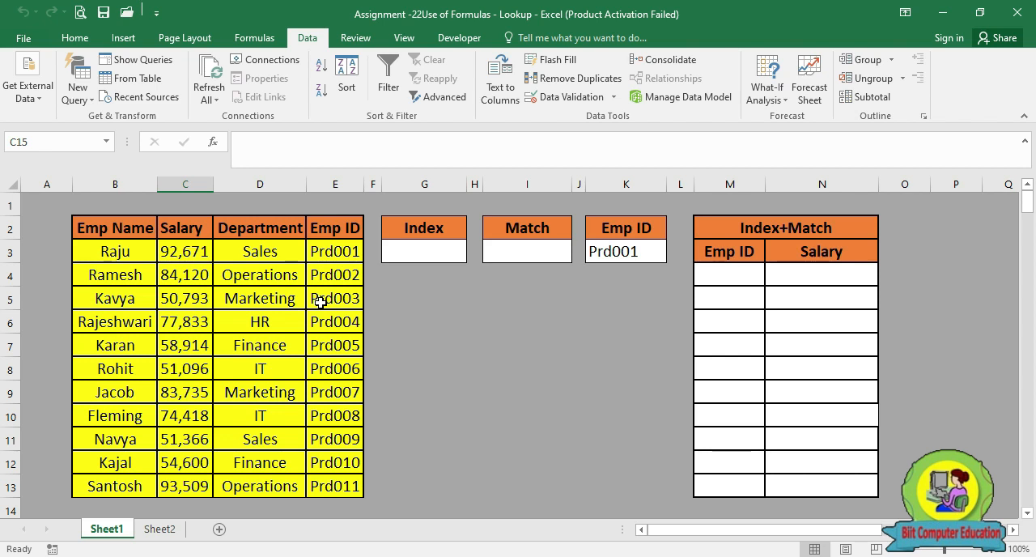
left_click_drag(91, 254, 290, 350)
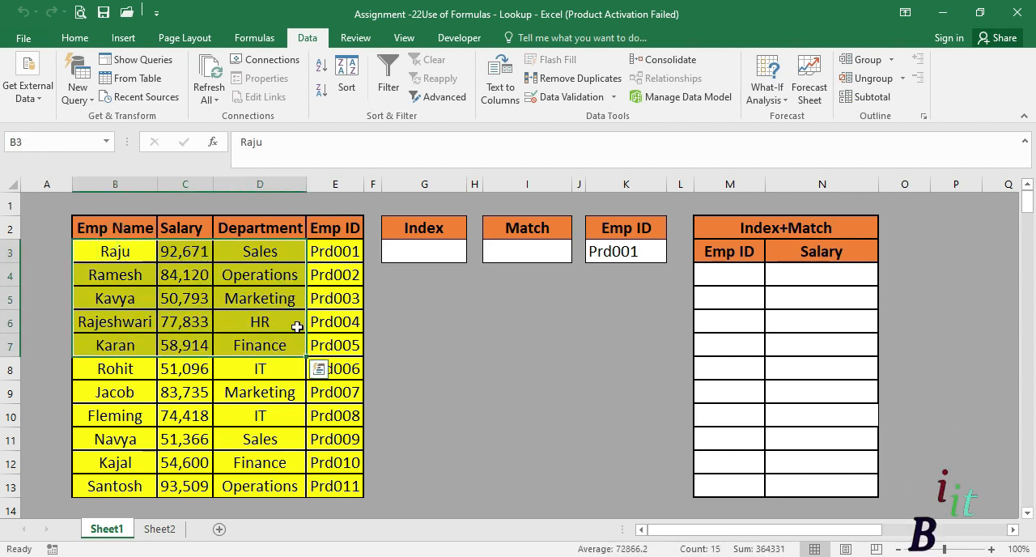
left_click(341, 256)
left_click(129, 256)
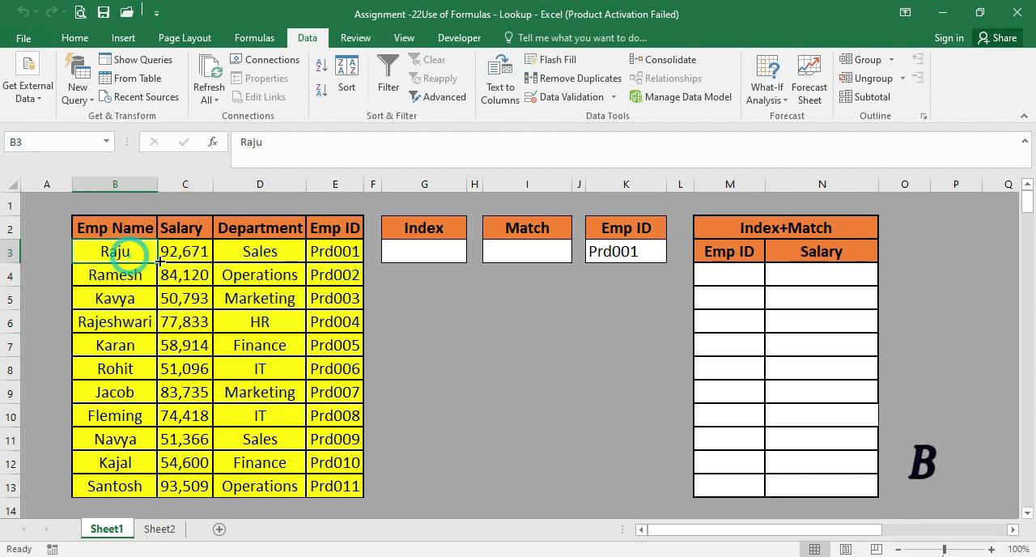
left_click(204, 257)
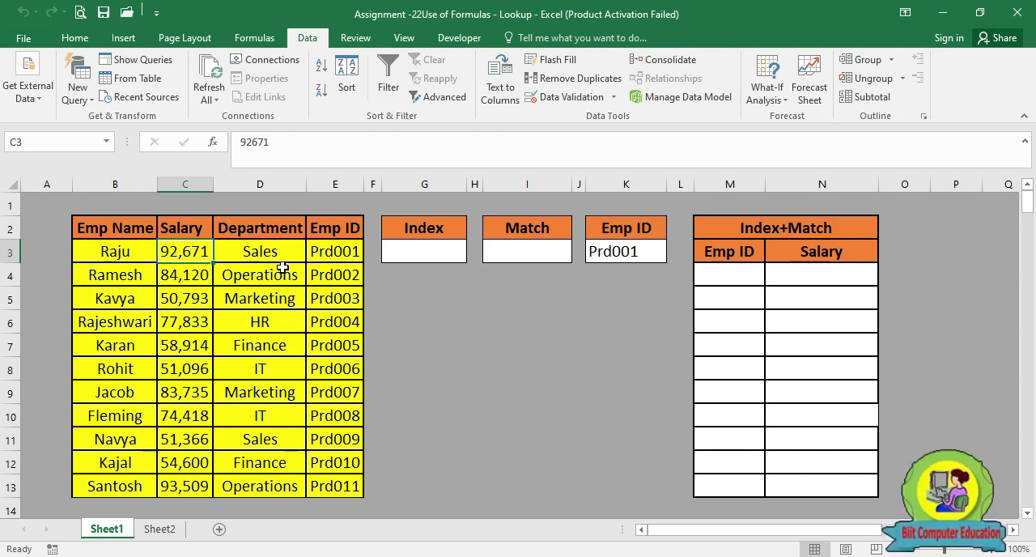
left_click(339, 224)
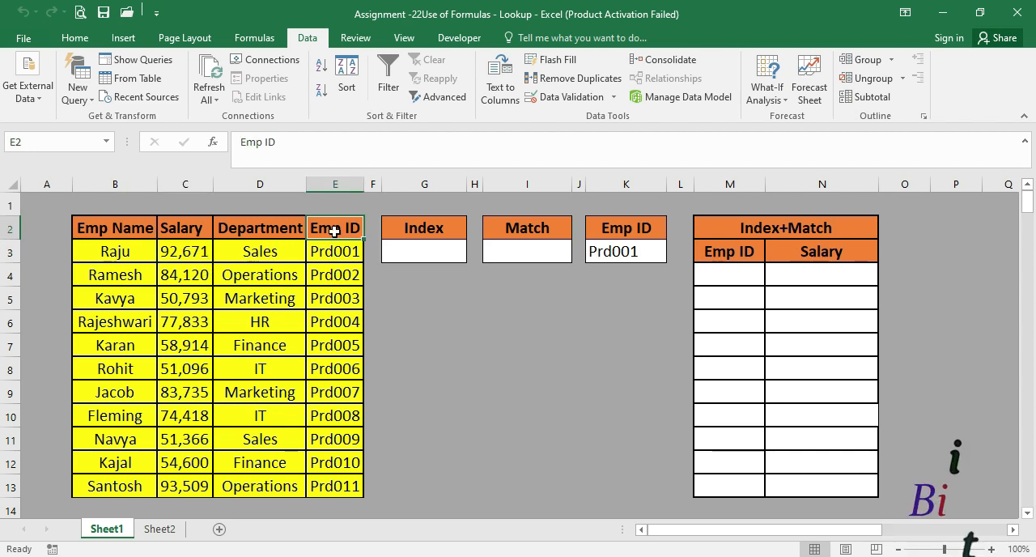
left_click_drag(339, 225, 338, 478)
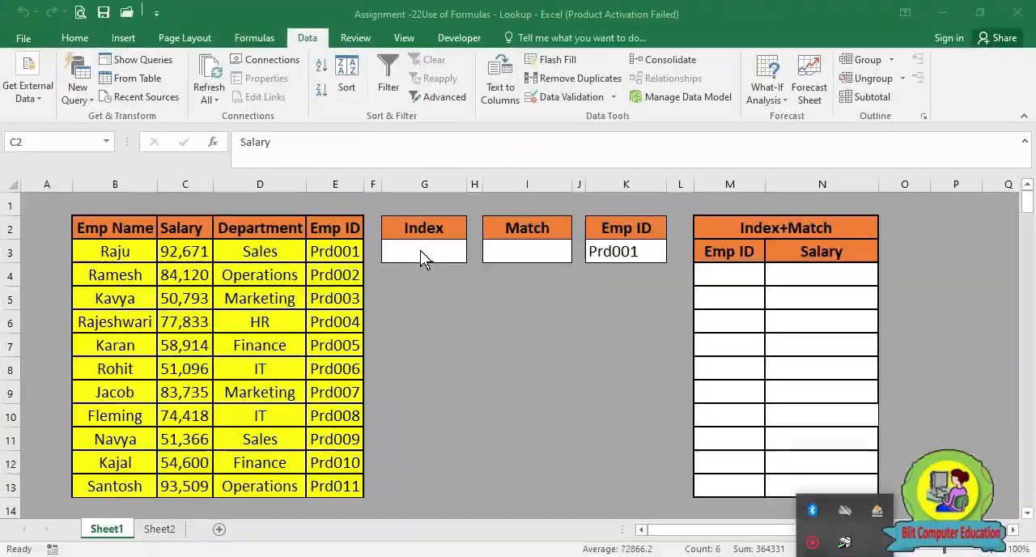
Enter =INDEX(B3:B13,3) in G3 to return the third employee name, and compare it with the name in B5
left_click(421, 252)
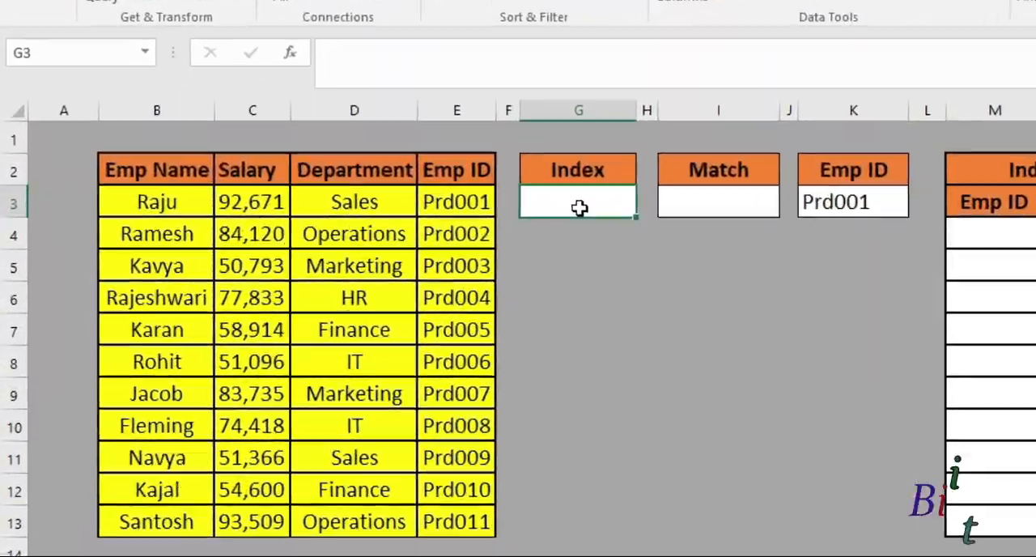
type("=in")
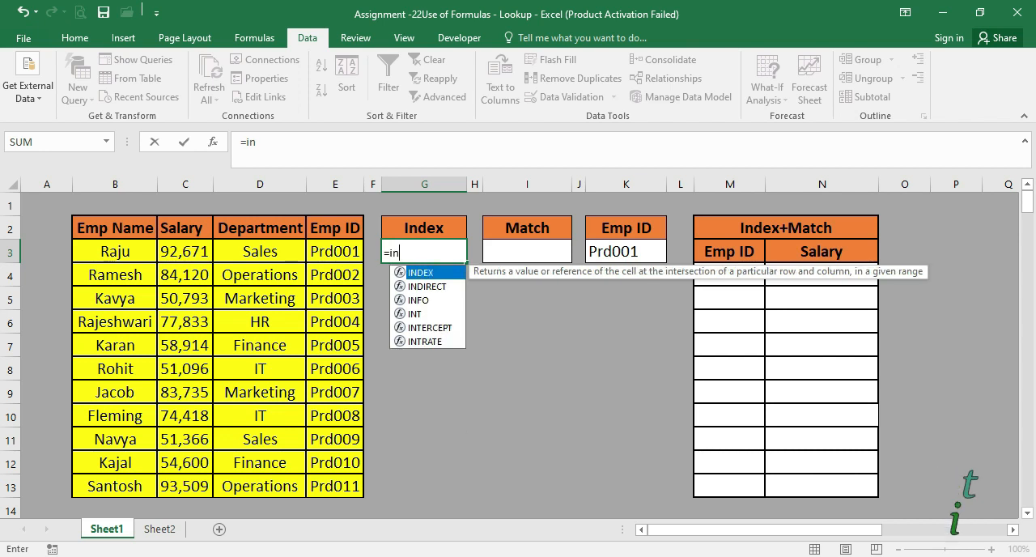
type("dex")
key("Tab")
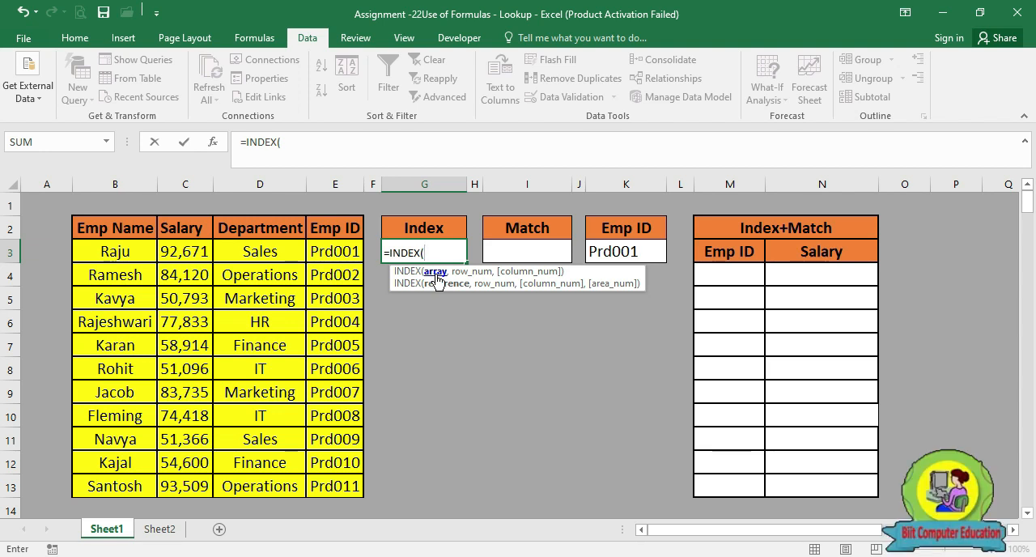
left_click(121, 254)
left_click_drag(121, 254, 116, 488)
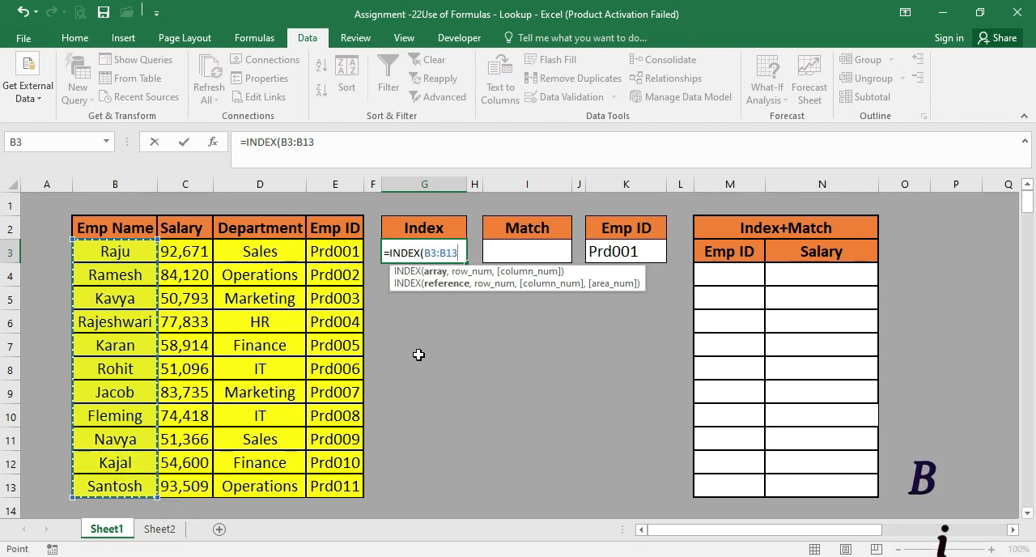
type(",3")
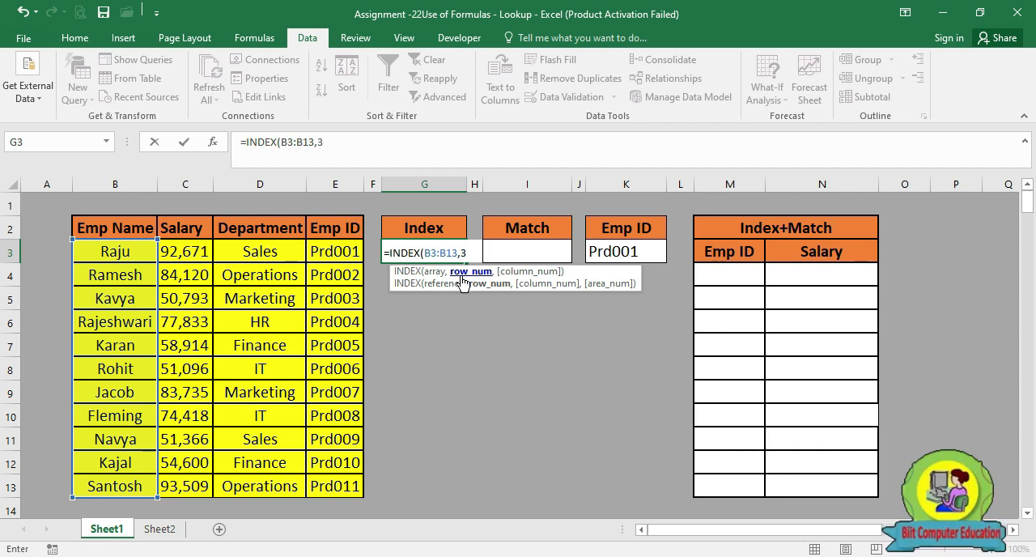
type(")")
key("ctrl+Return")
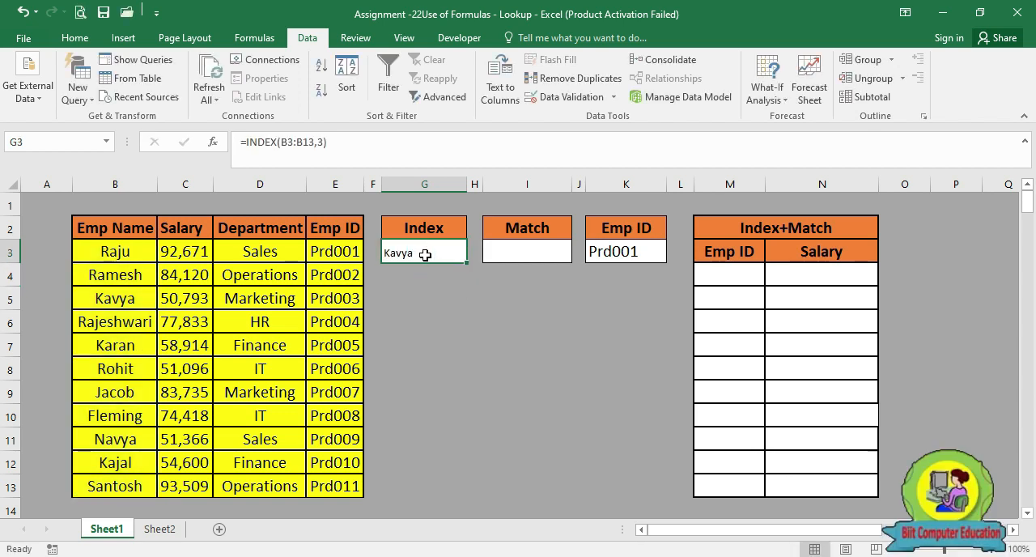
left_click(117, 303)
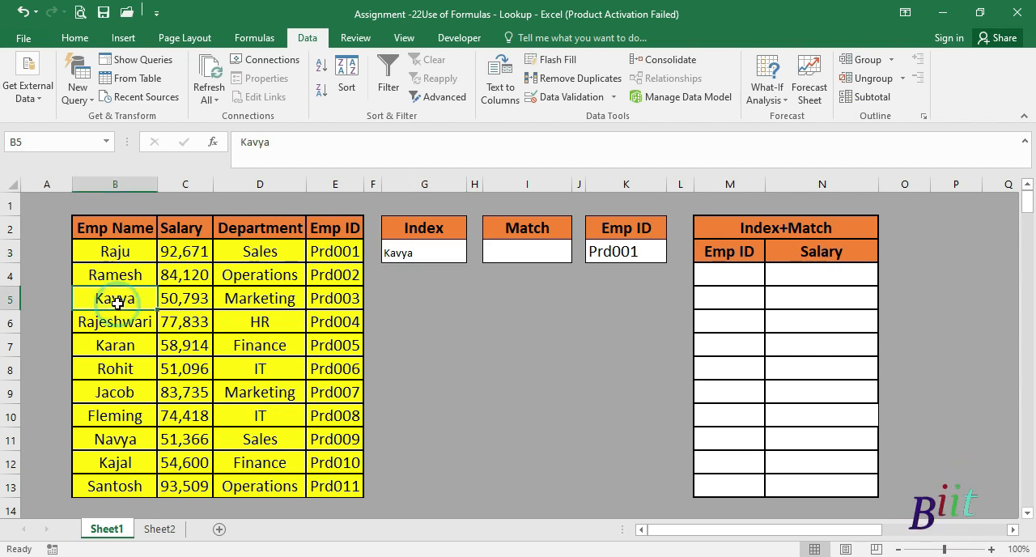
Change the row number in the INDEX formula in G3 to 4
left_click(418, 251)
double_click(417, 251)
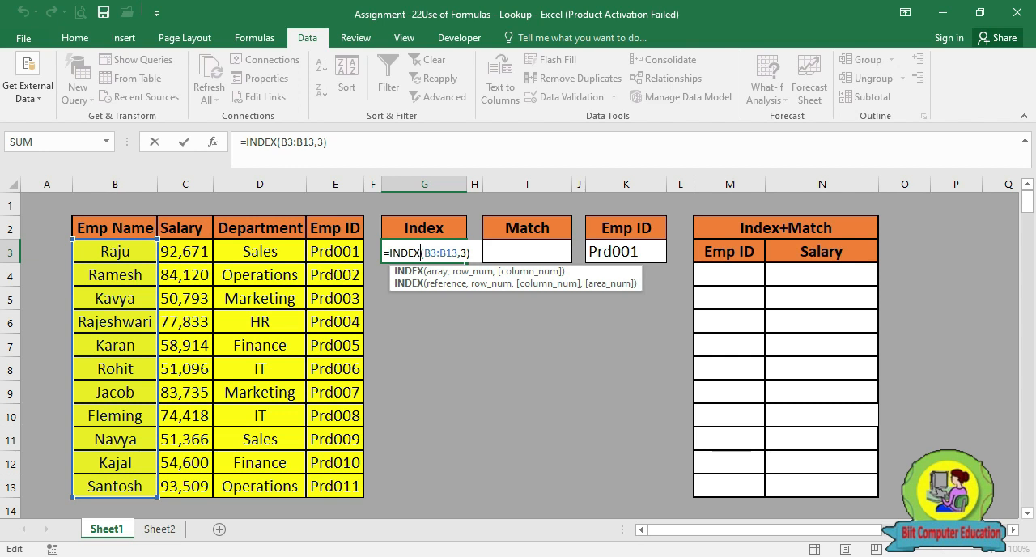
left_click(466, 251)
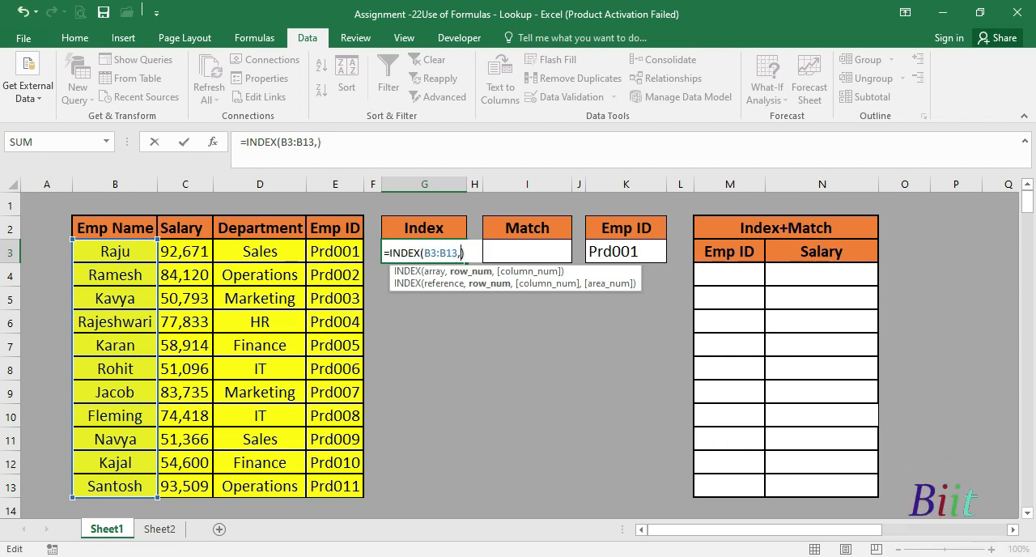
type("4")
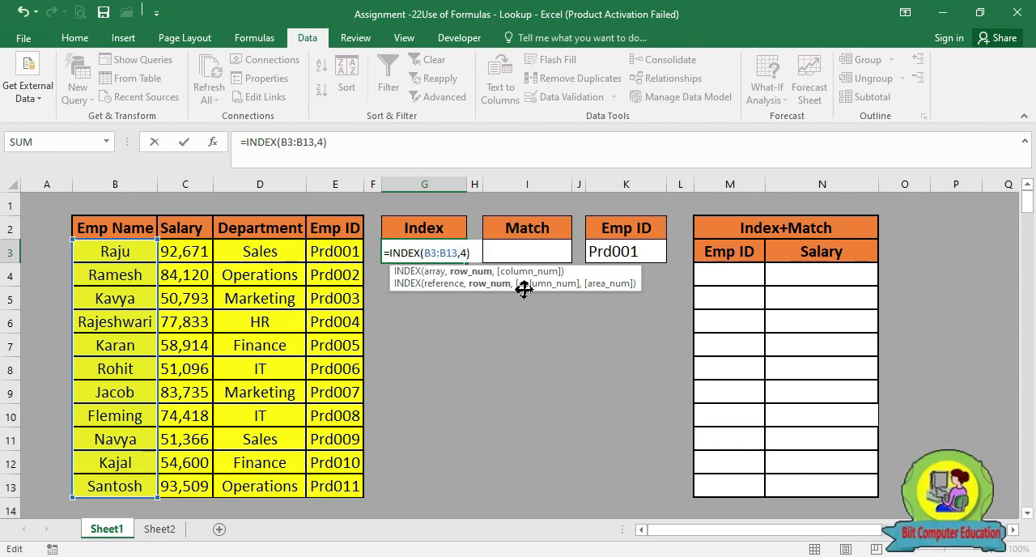
key("Return")
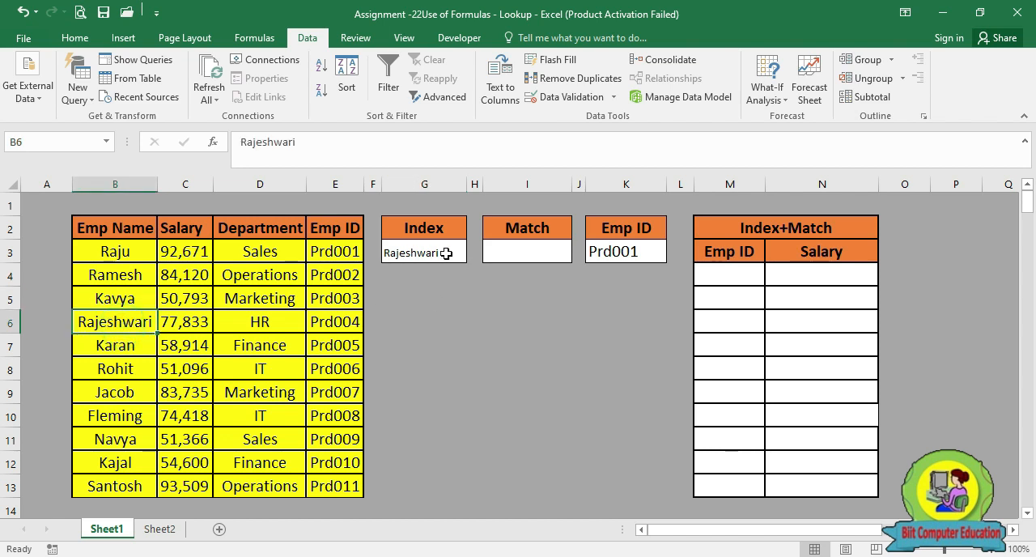
Clear the name range and row number from the INDEX formula in G3, leaving only =INDEX(
left_click(449, 254)
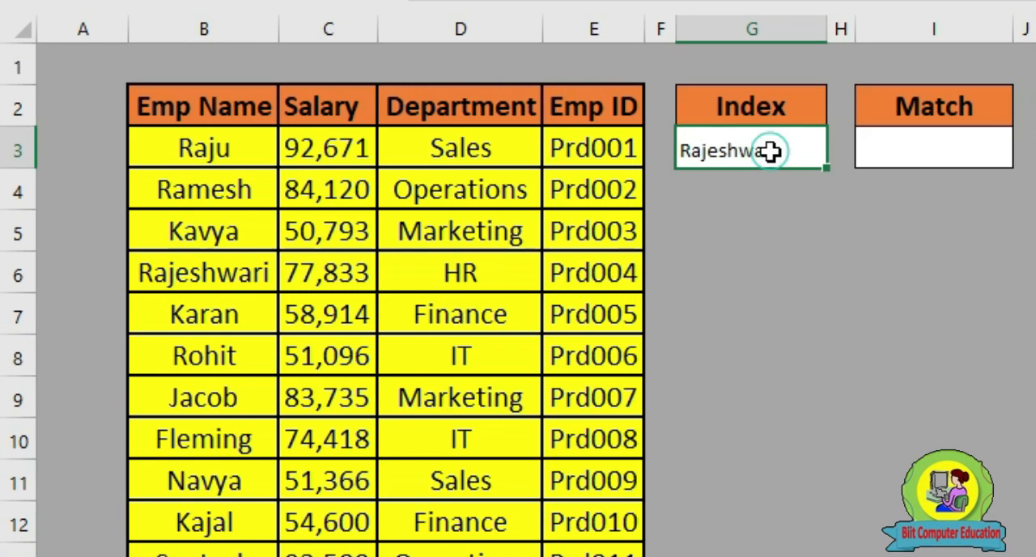
double_click(435, 253)
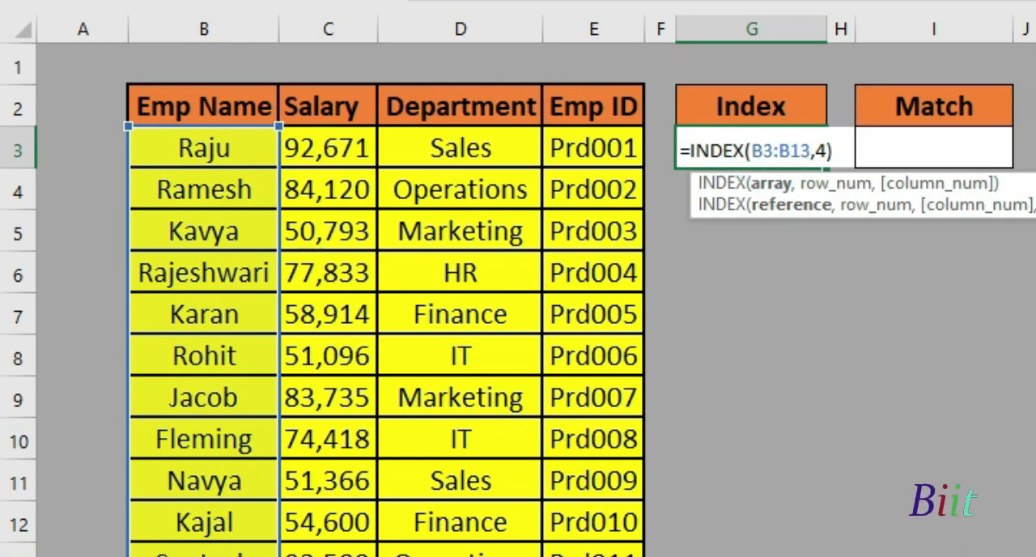
left_click(829, 151)
key("BackSpace")
key("BackSpace")
key("BackSpace")
key("BackSpace")
key("BackSpace")
key("BackSpace")
key("BackSpace")
key("BackSpace")
key("BackSpace")
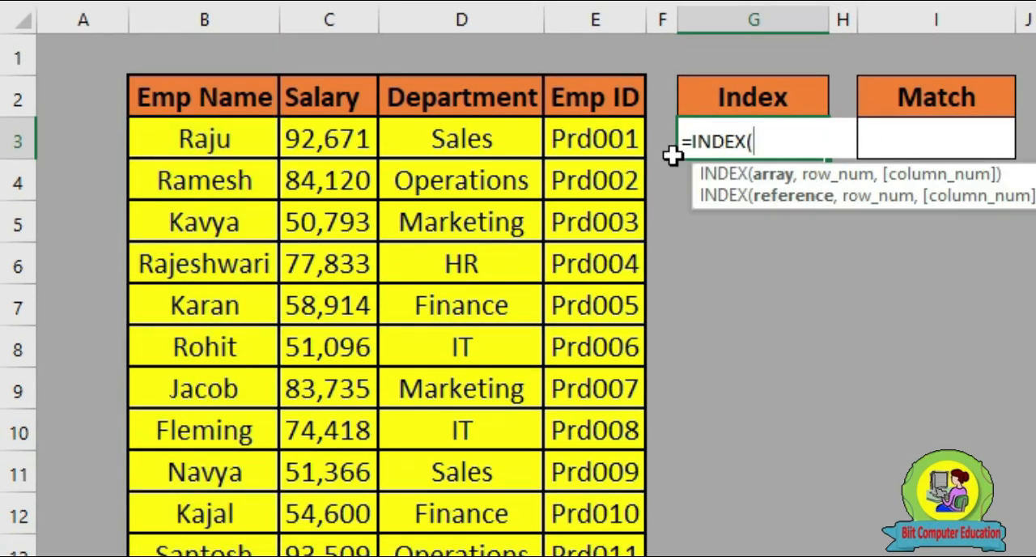
Complete the formula in G3 as =INDEX(B2:E2,,3) to return the third header, and check the header order in row 2
left_click(178, 97)
left_click_drag(178, 97, 603, 93)
type(",")
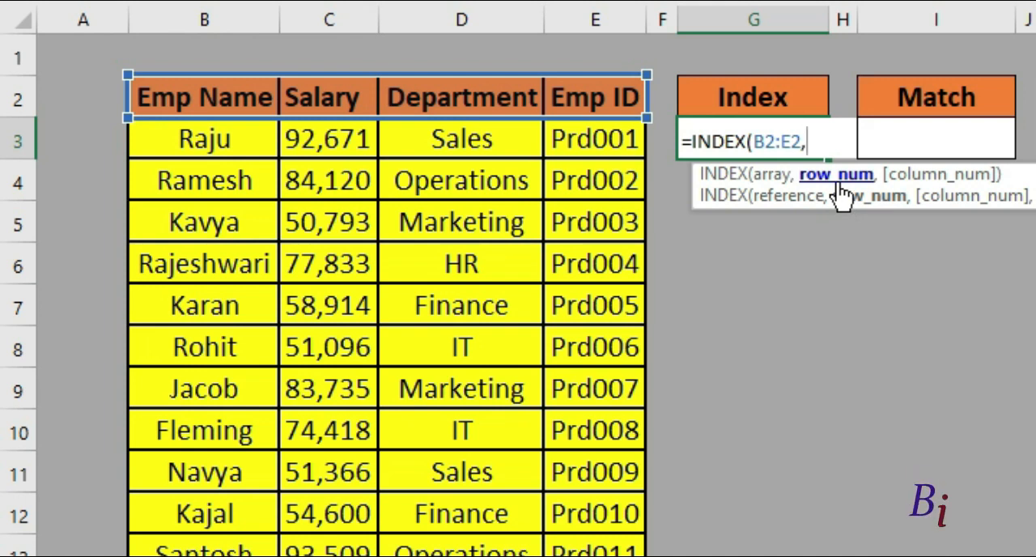
type(",")
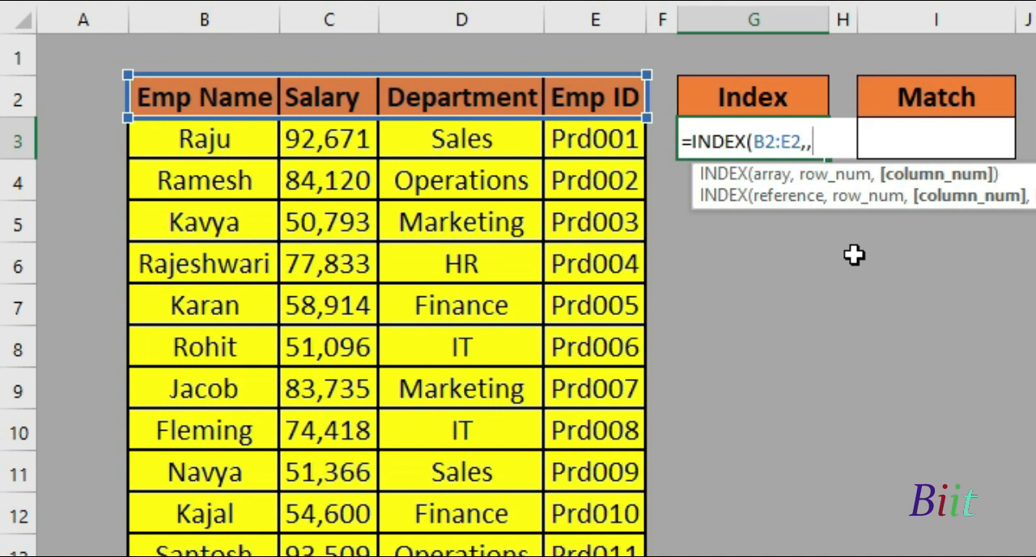
type("3")
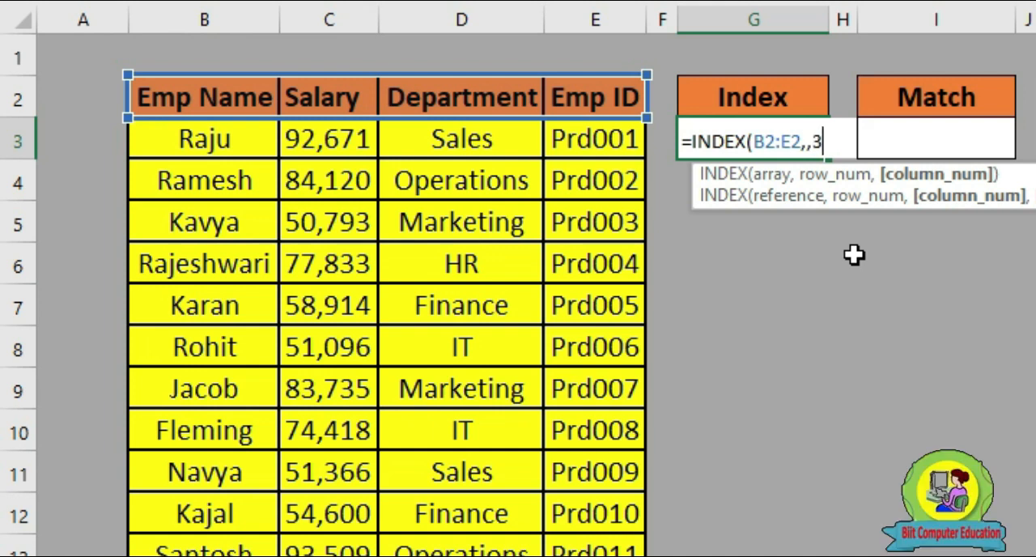
key("Return")
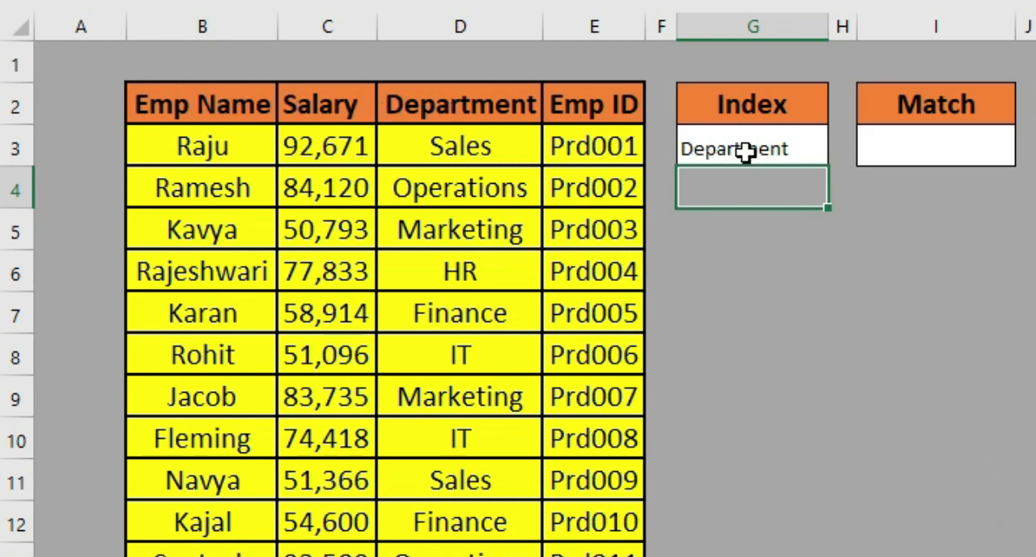
left_click(235, 103)
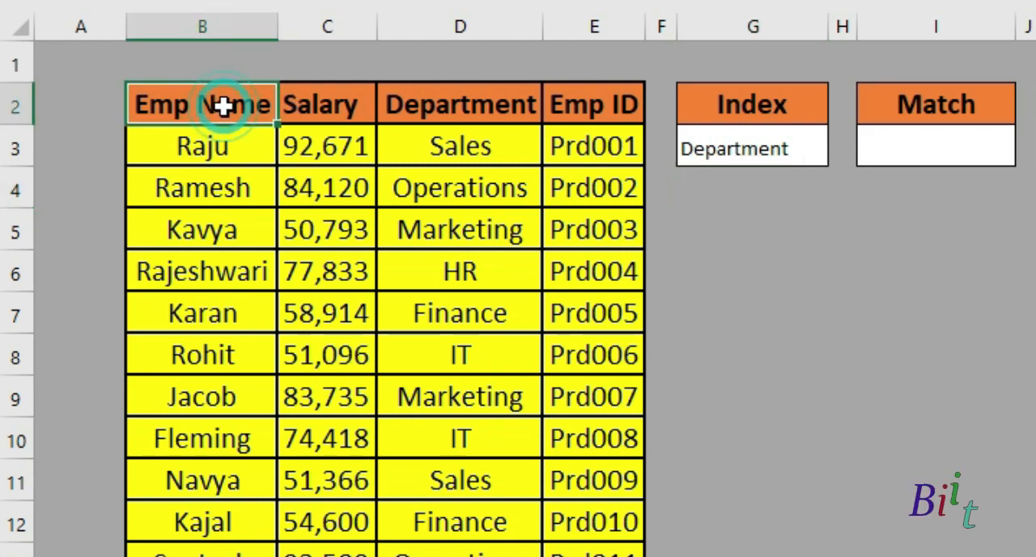
left_click(327, 106)
left_click(466, 109)
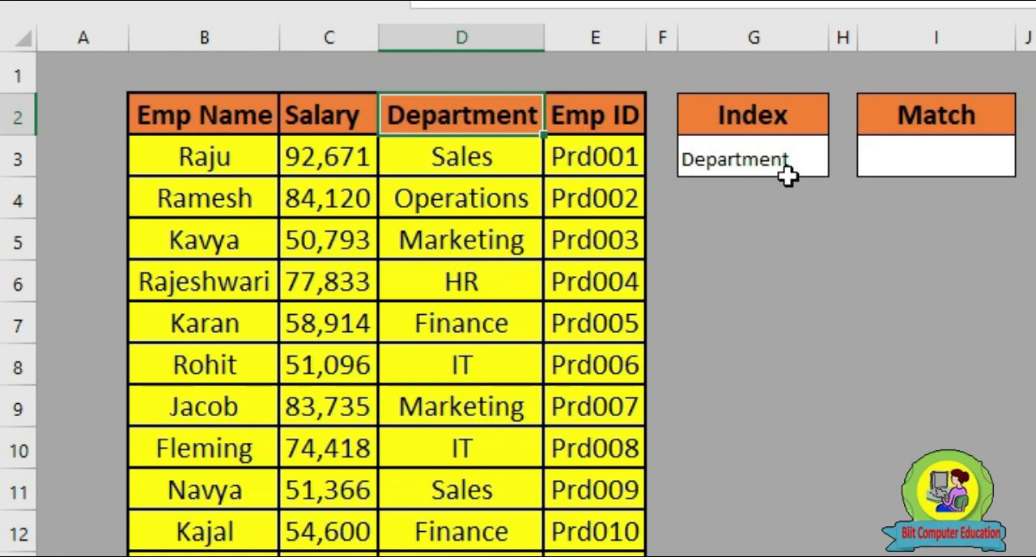
Change the column number in the INDEX formula in G3 to 1 and compare the result with the header in B2
left_click(767, 159)
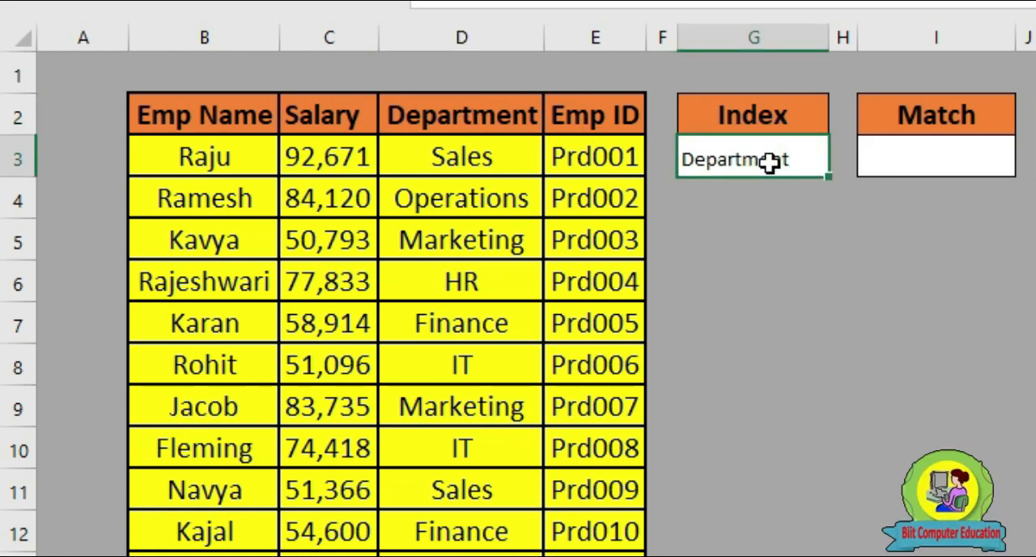
double_click(768, 161)
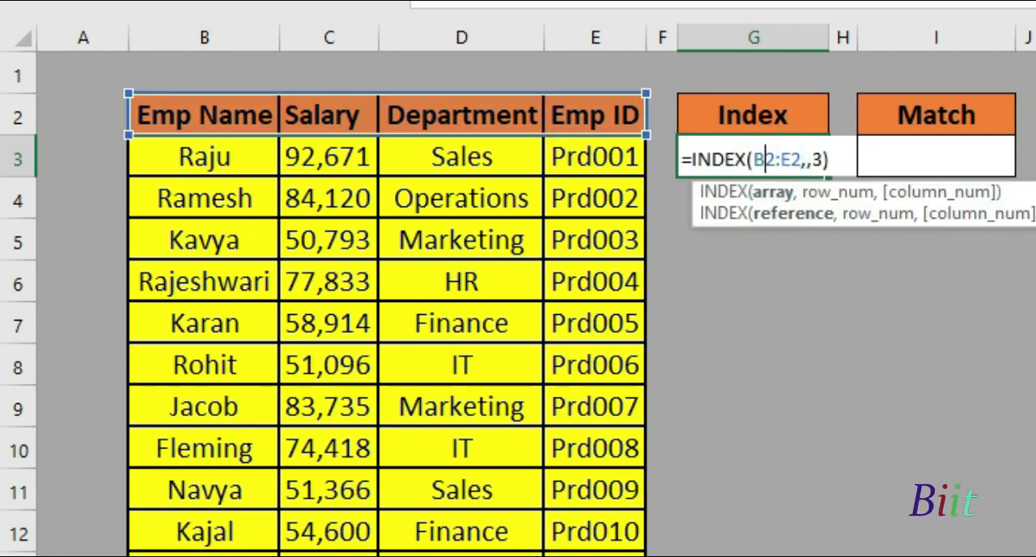
left_click(822, 164)
key("BackSpace")
type("1")
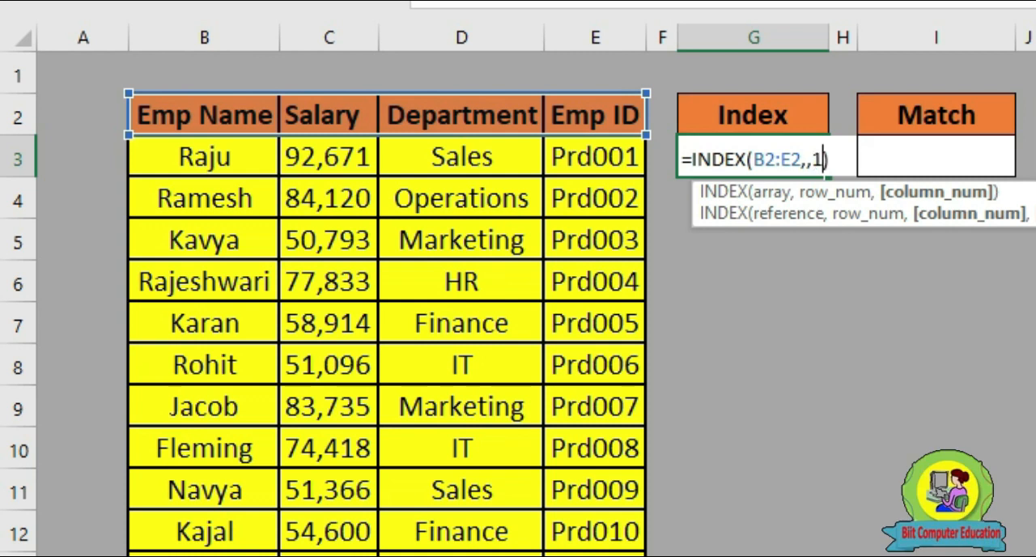
key("Return")
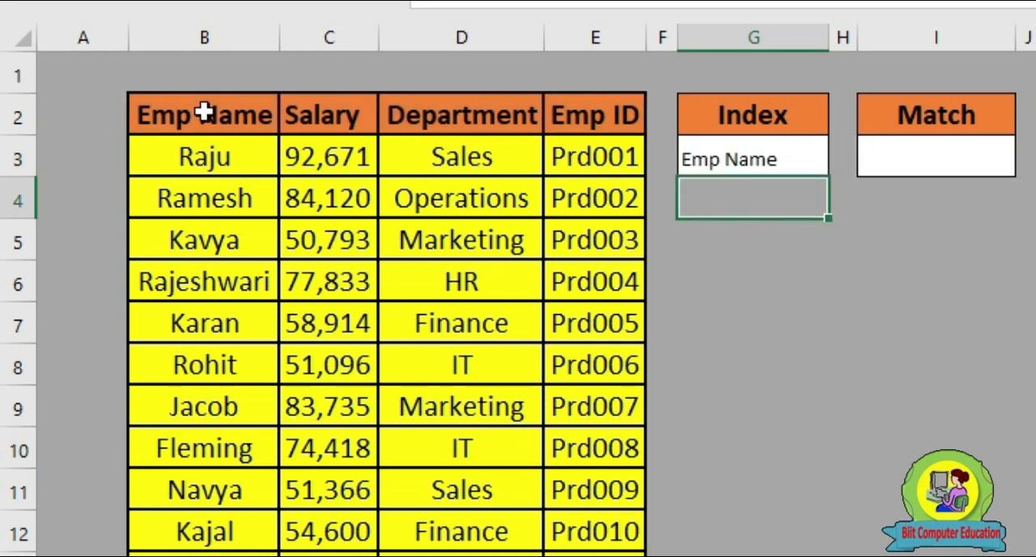
left_click(203, 113)
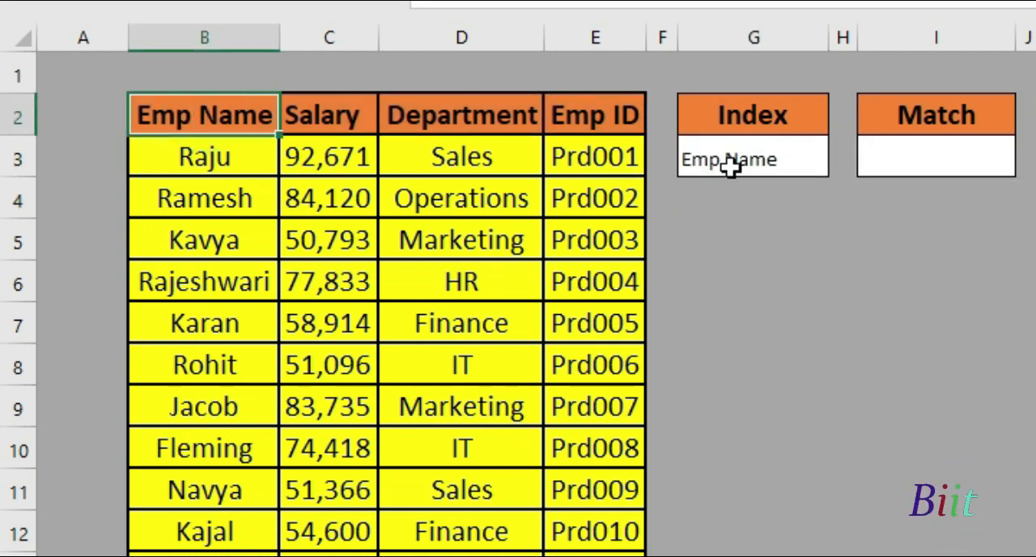
left_click(775, 155)
left_click(208, 110)
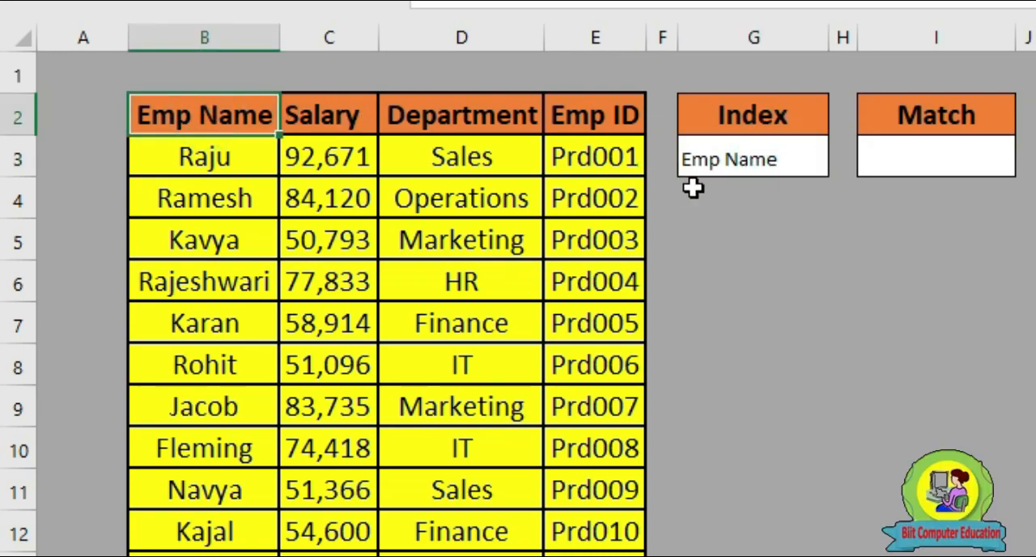
Enter =MATCH(K3,E3:E13,0) in I3 to find the exact position of the Emp ID from K3
left_click(642, 187)
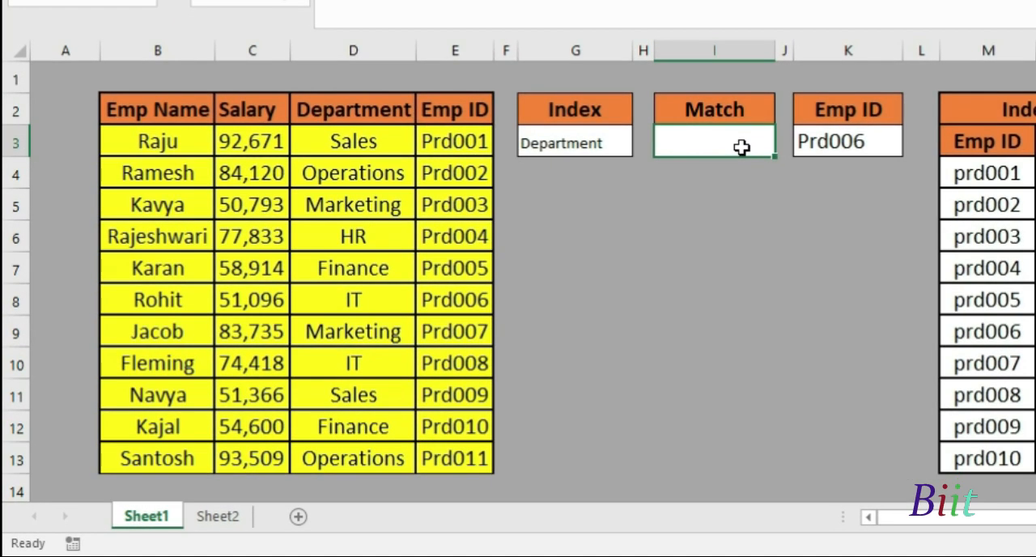
type("=ma")
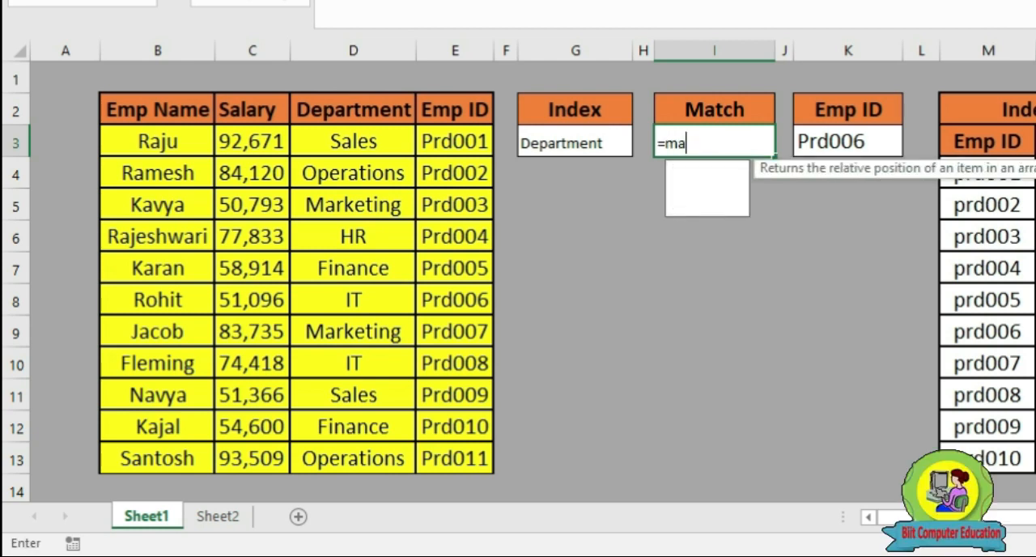
type("tch")
key("Tab")
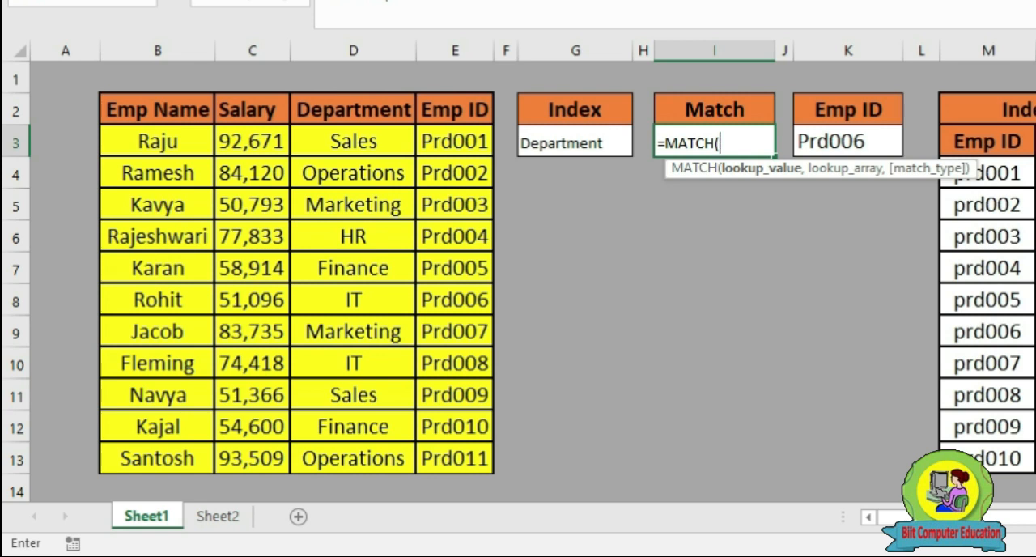
left_click(835, 143)
type(",")
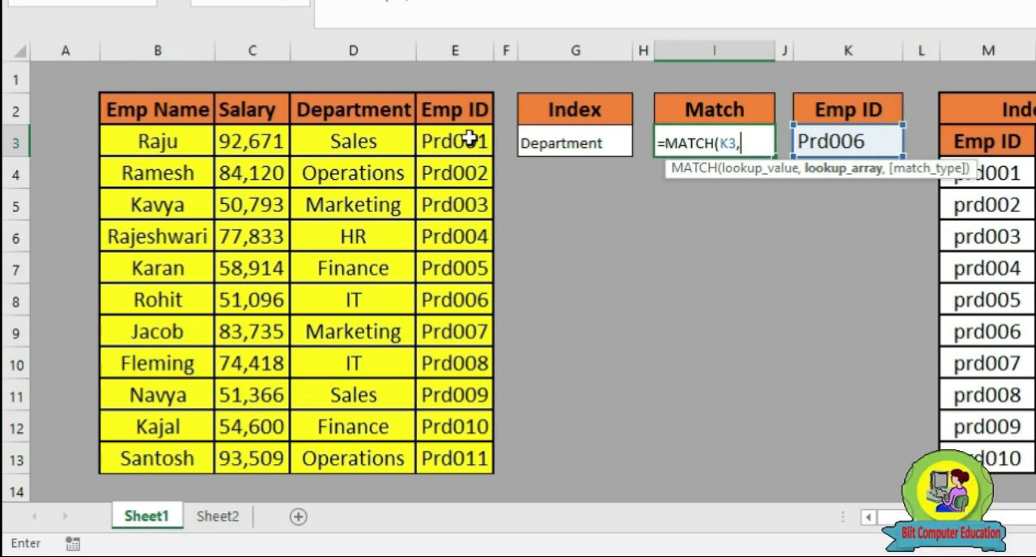
left_click_drag(470, 142, 465, 460)
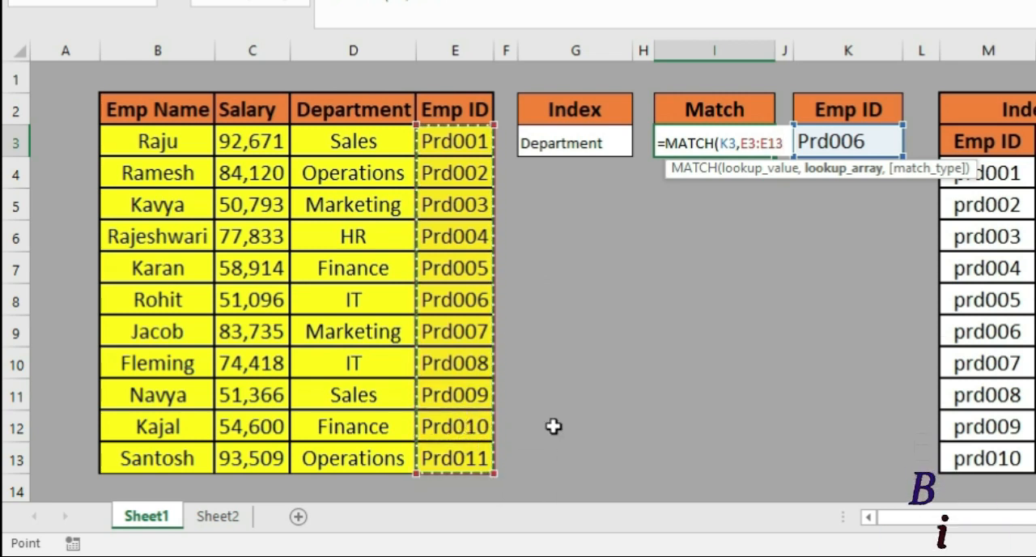
type(",")
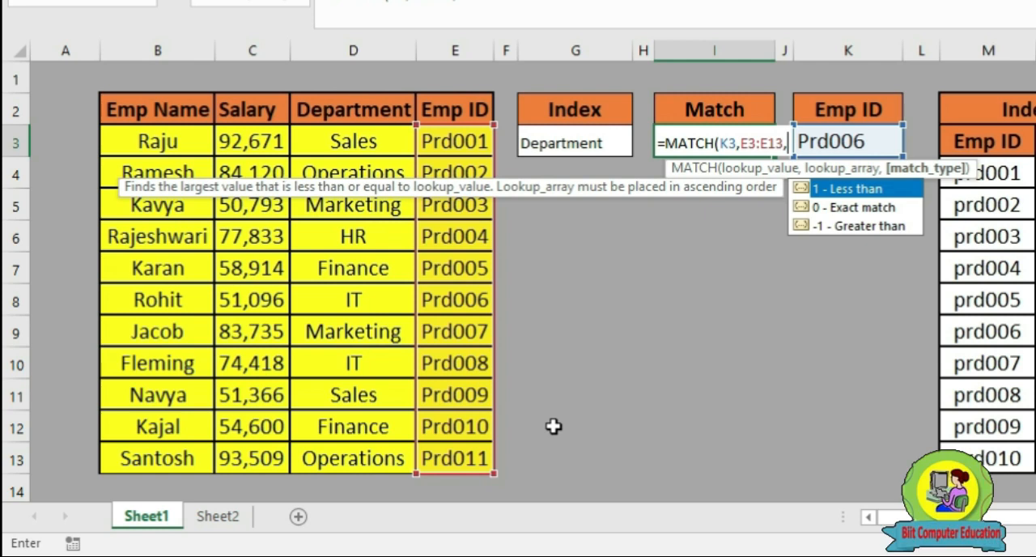
type("0")
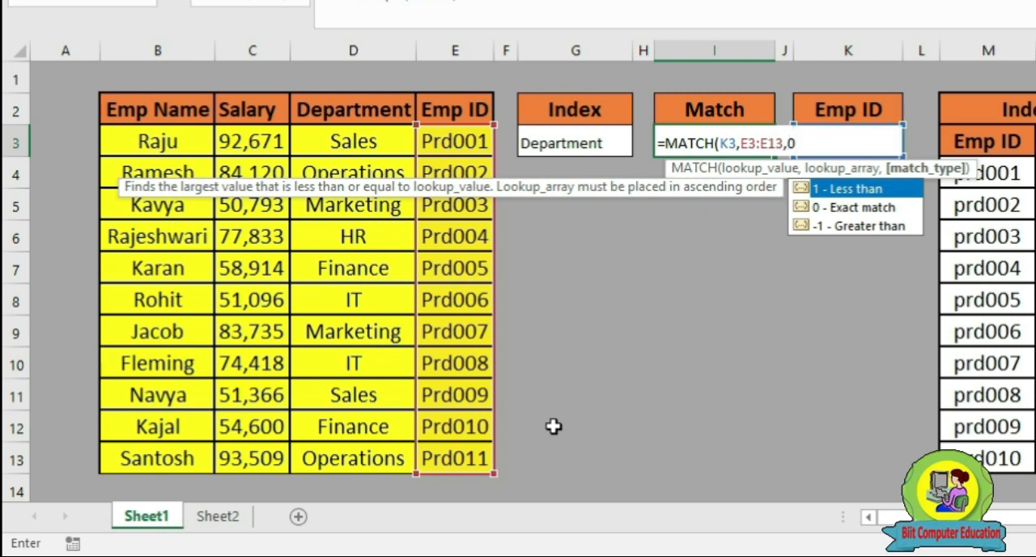
type(")")
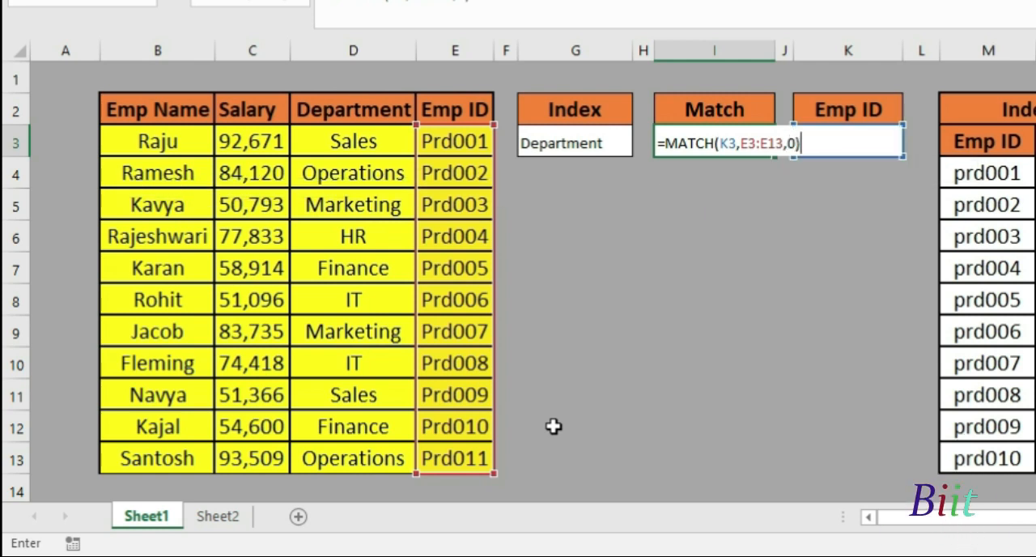
key("Return")
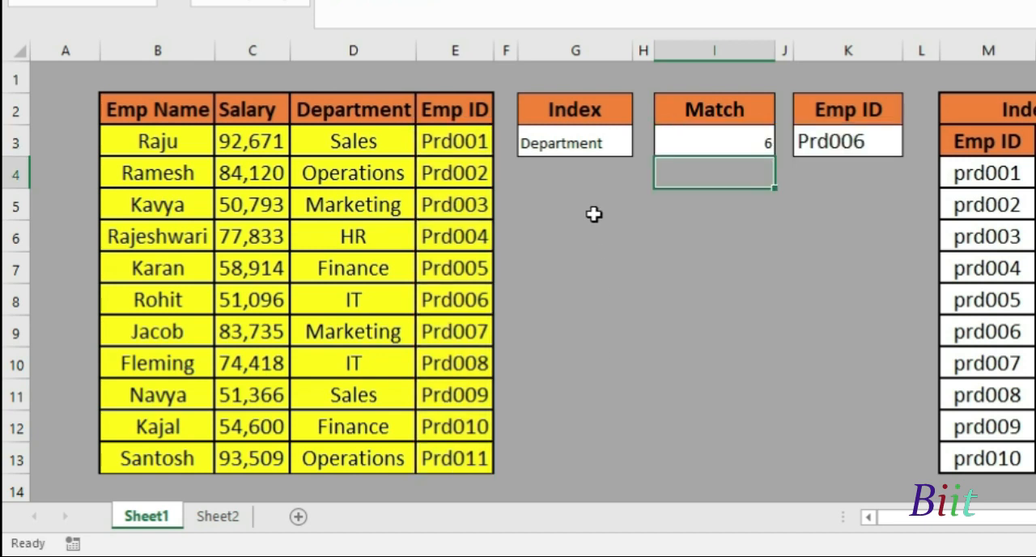
Compare the MATCH result in I3 with the position of K3's Emp ID by counting down the ID column from E3
left_click(859, 146)
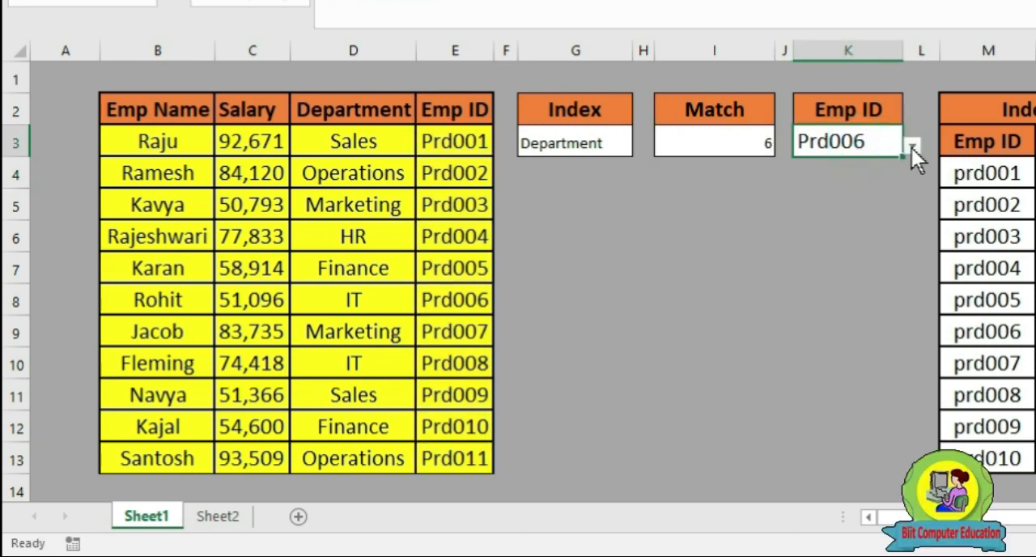
left_click(690, 141)
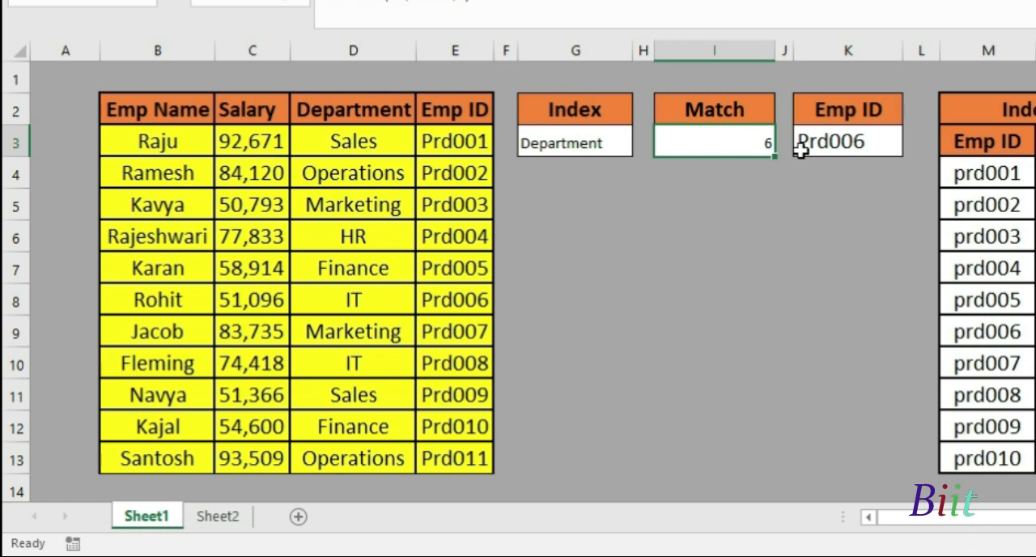
left_click(445, 143)
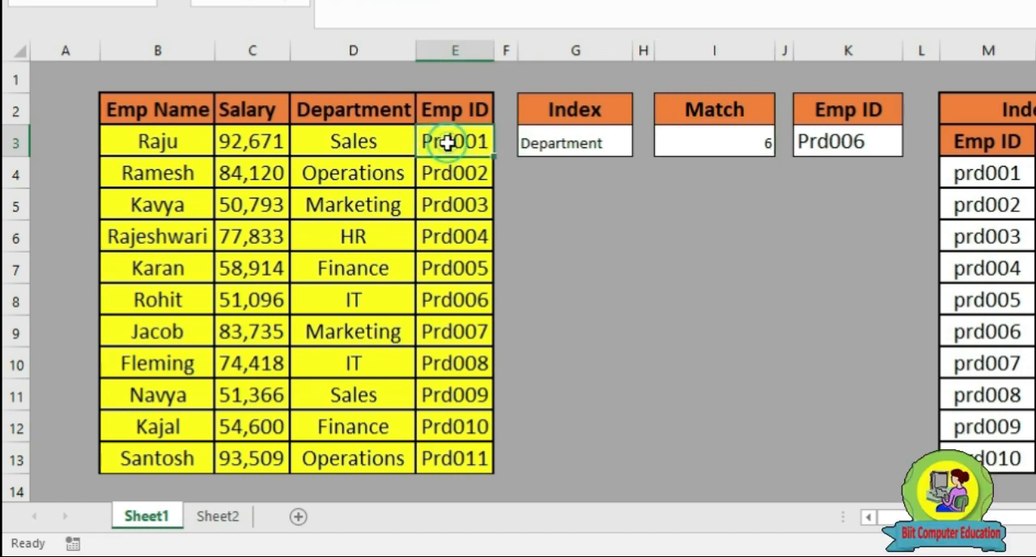
left_click_drag(455, 143, 456, 234)
left_click(462, 143)
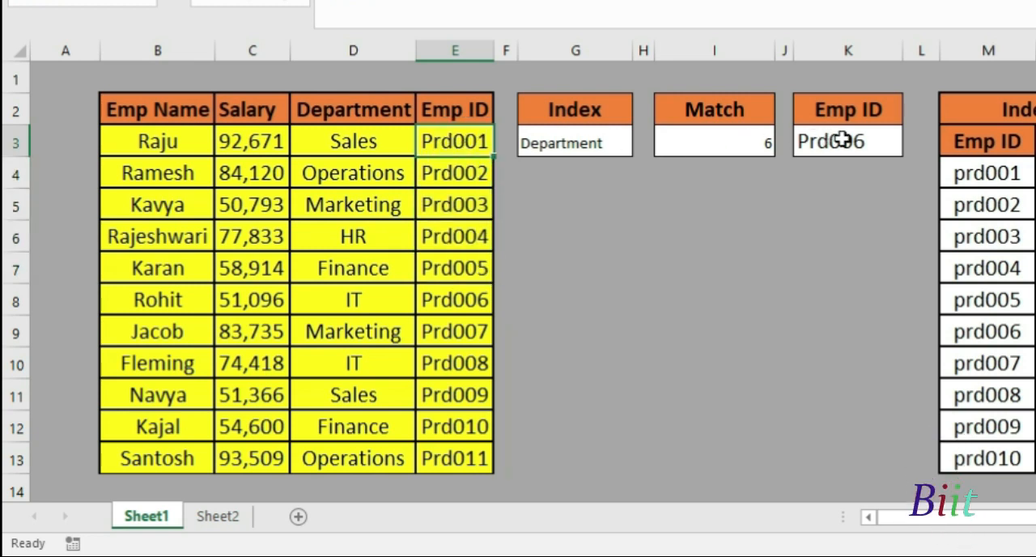
left_click_drag(461, 145, 470, 287)
left_click(544, 241)
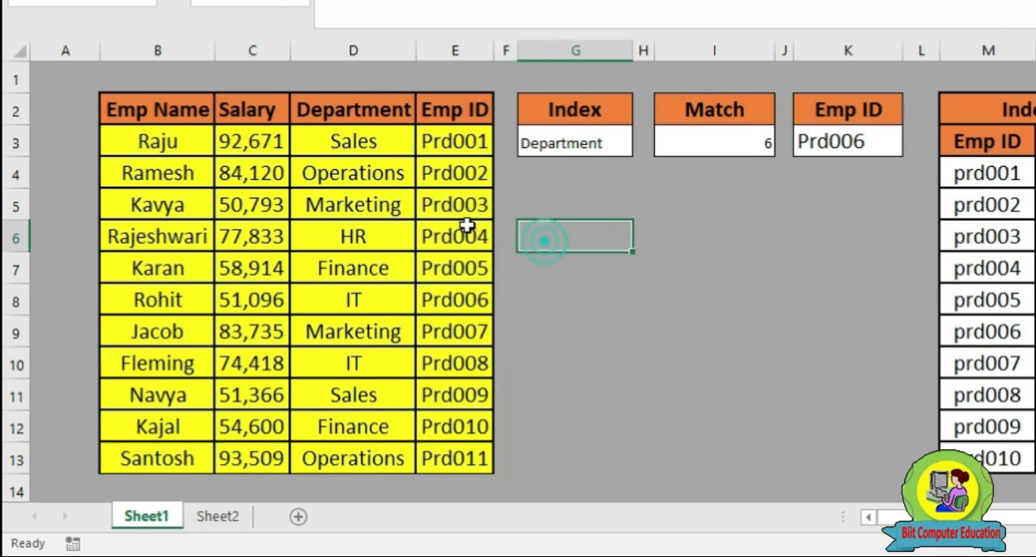
left_click_drag(471, 141, 468, 236)
left_click(470, 267)
left_click(458, 300)
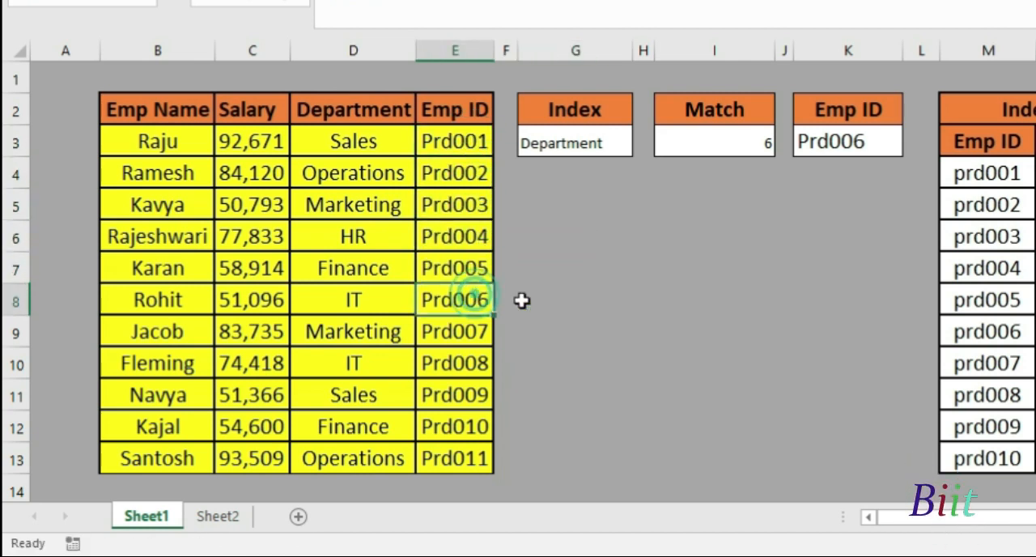
left_click(829, 145)
left_click(732, 146)
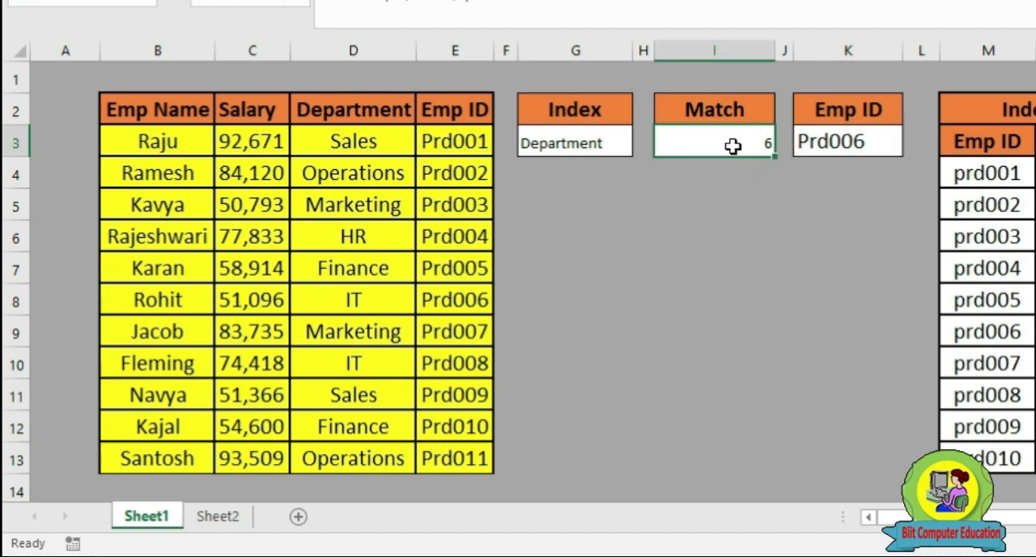
Switch the Emp ID in K3 to the one listed in E10 and check the MATCH result in I3
double_click(855, 142)
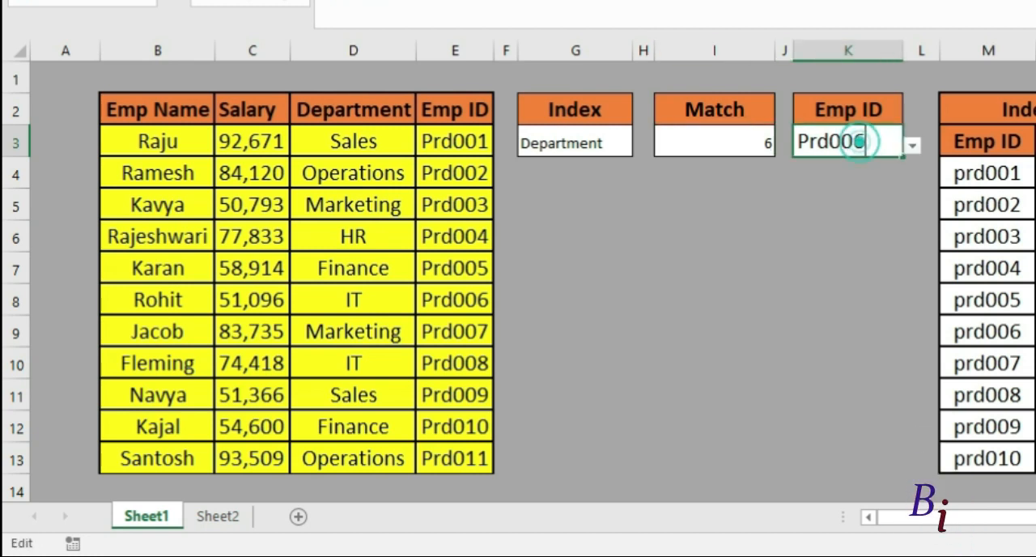
left_click(915, 144)
left_click(832, 224)
left_click(775, 146)
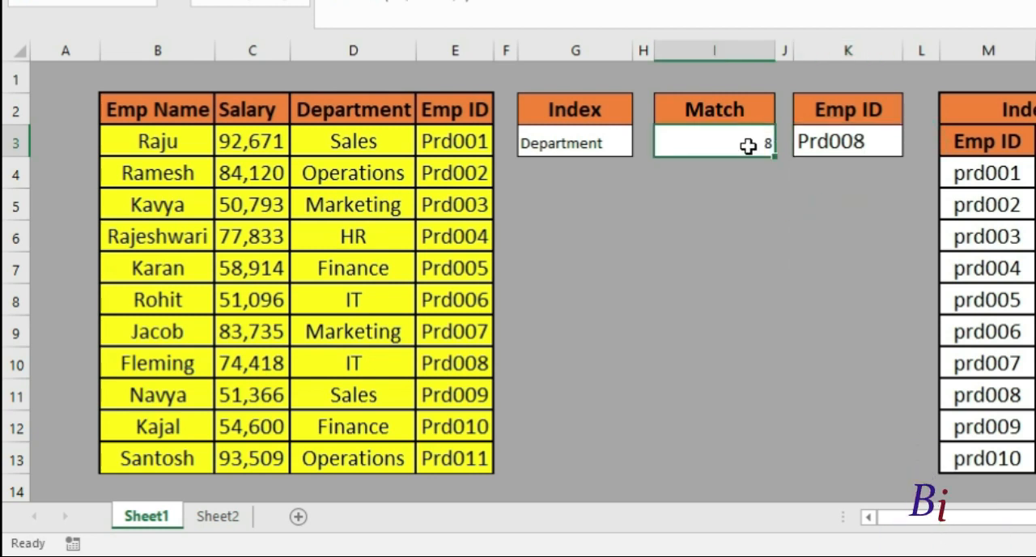
left_click(872, 144)
left_click(728, 151)
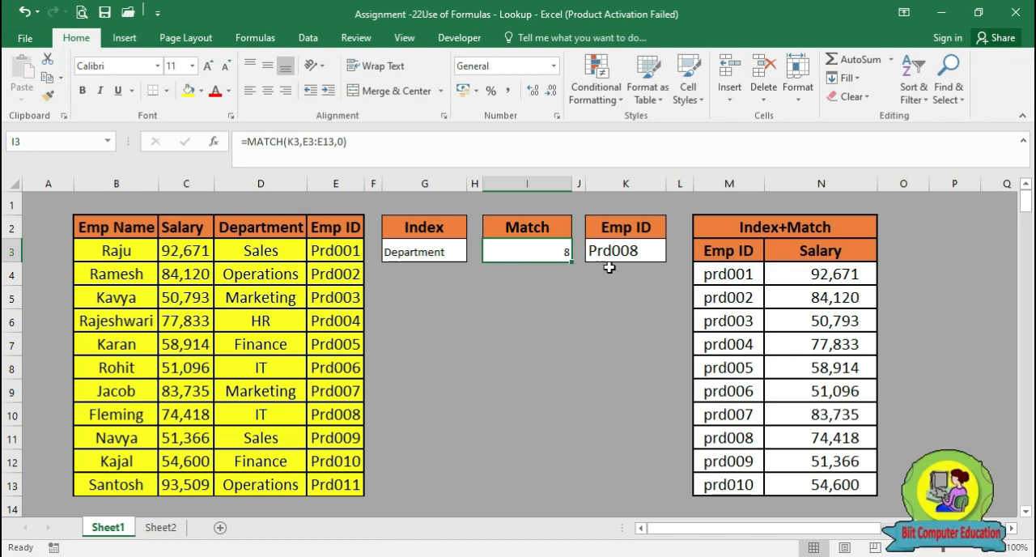
Look over the existing salary formulas in the Index+Match table and clear the range N4:N13
left_click(787, 275)
left_click(795, 298)
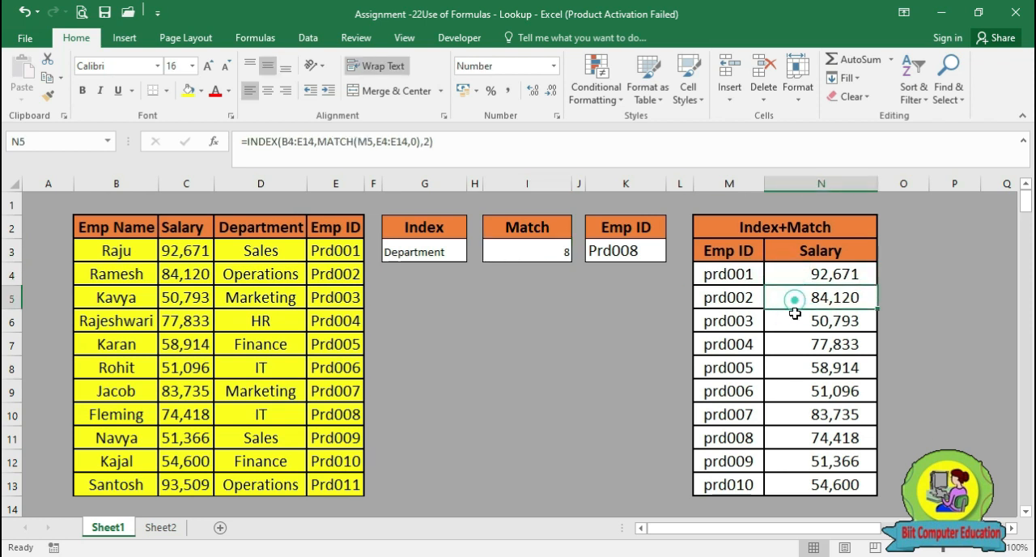
left_click(802, 346)
left_click_drag(787, 276, 792, 488)
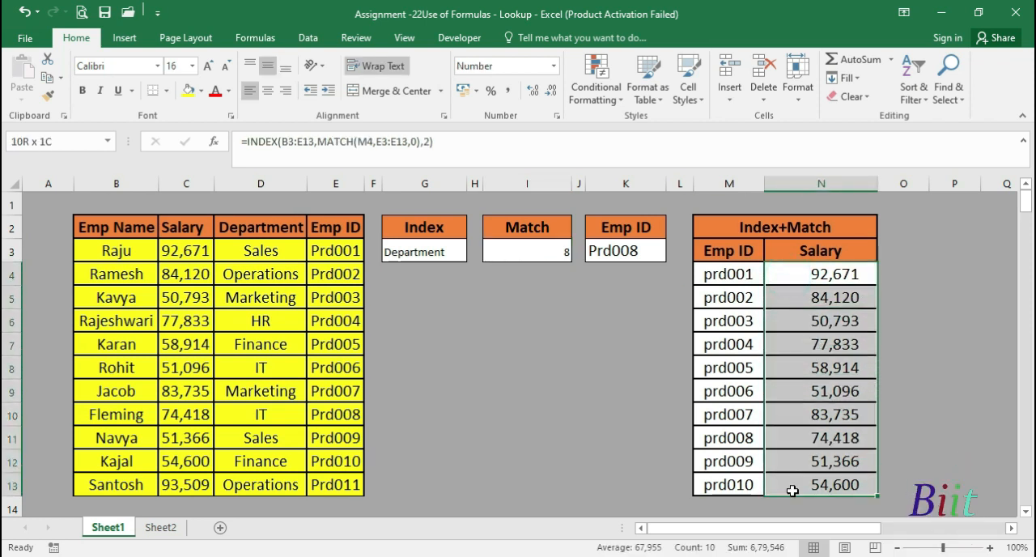
key("Delete")
Start an INDEX formula in N4 with the employee data B3:E13 as its array
left_click(750, 277)
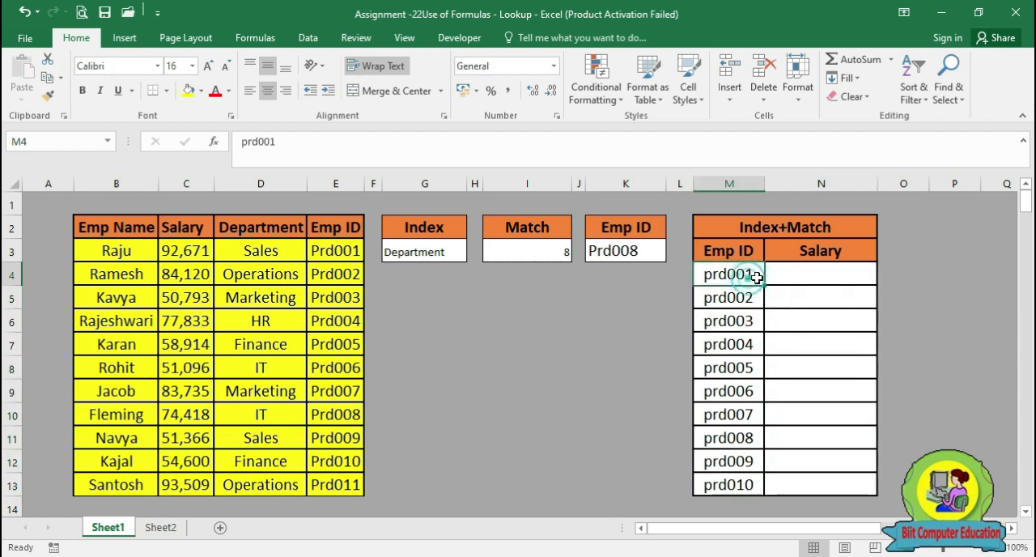
left_click(816, 277)
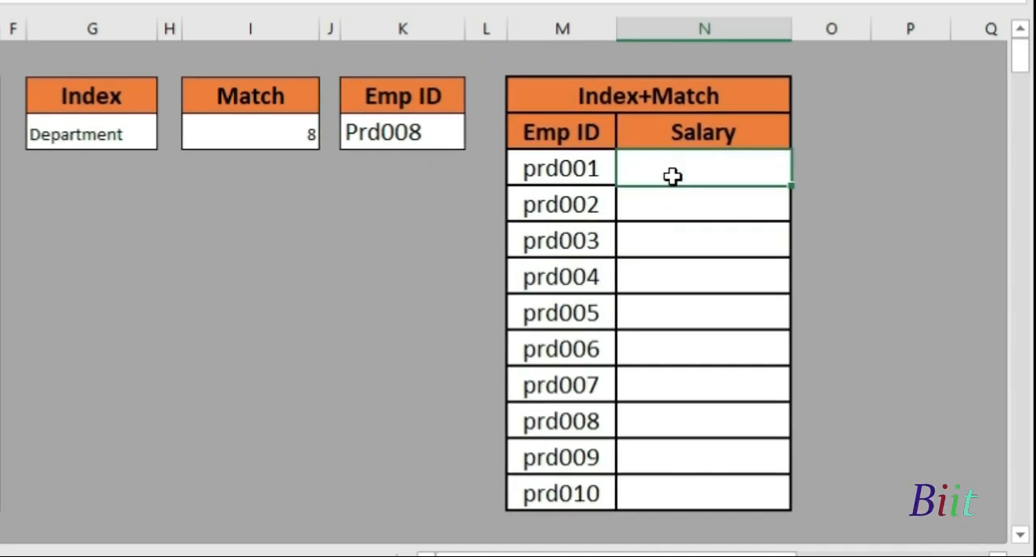
type("=")
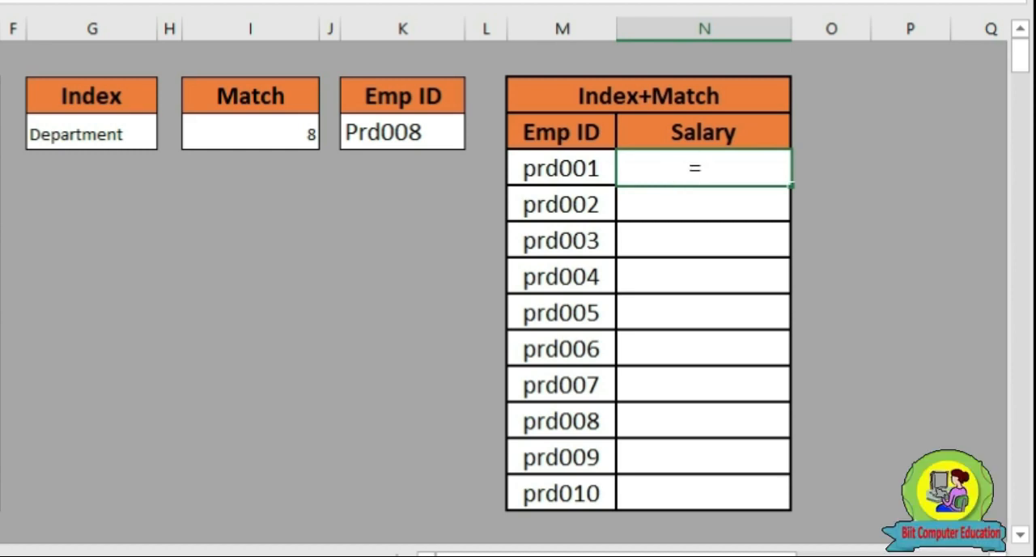
type("index")
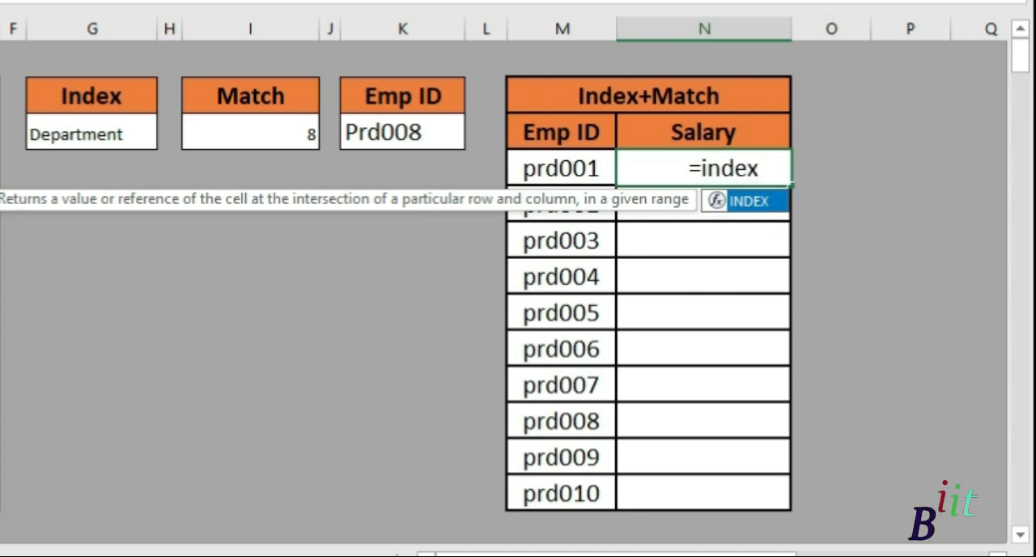
key("Tab")
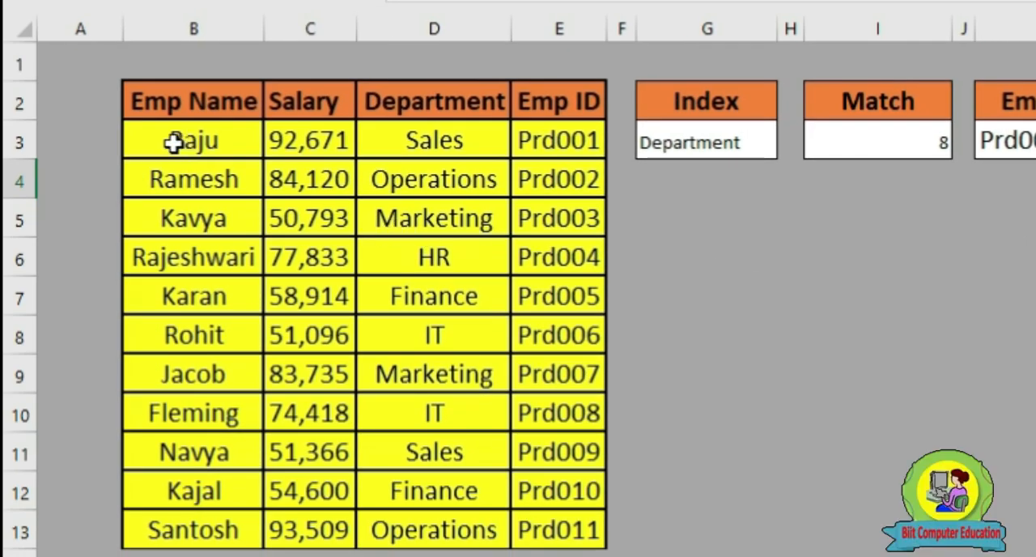
left_click_drag(174, 142, 534, 520)
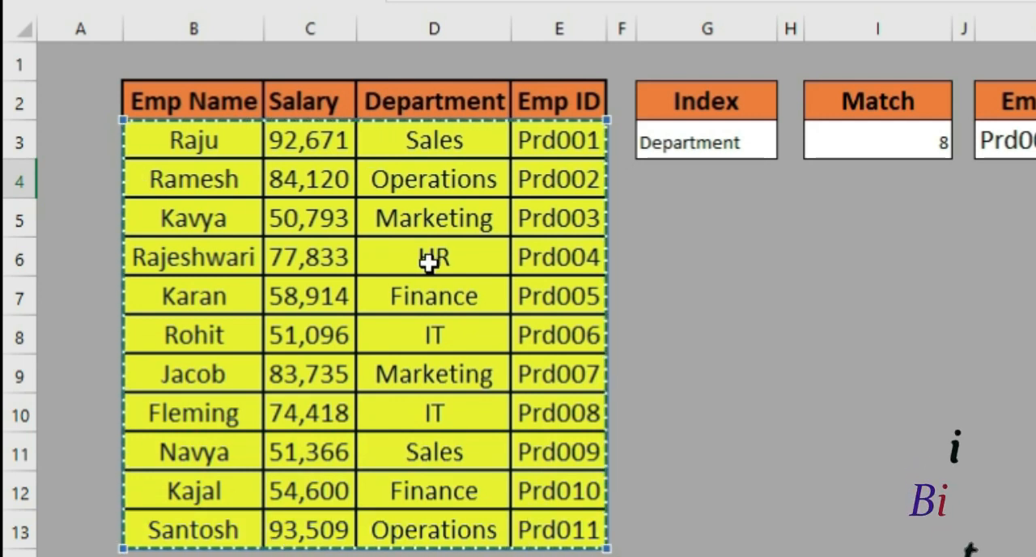
type(",")
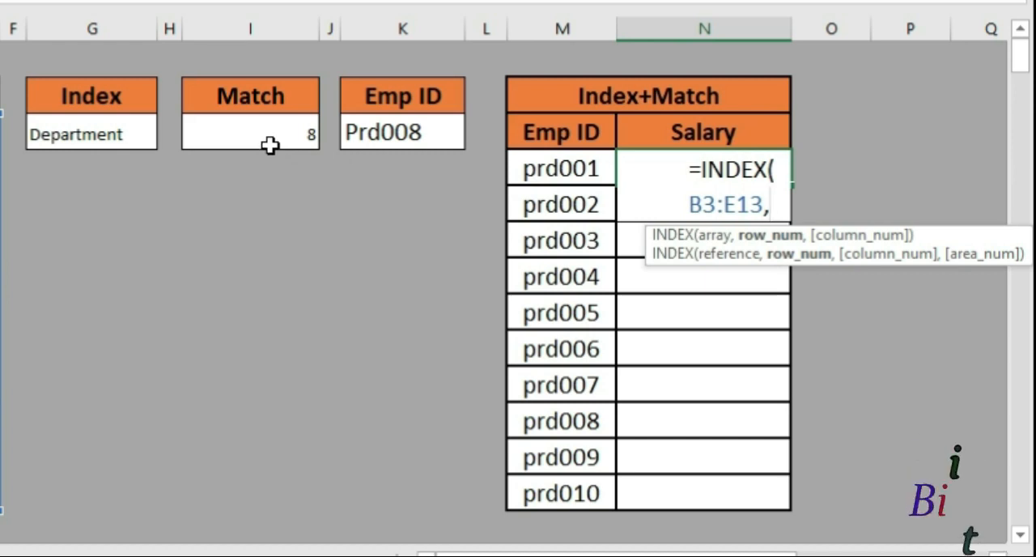
Nest MATCH(M4,E3:E13,0) as the row number argument of the INDEX formula in N4
type("match")
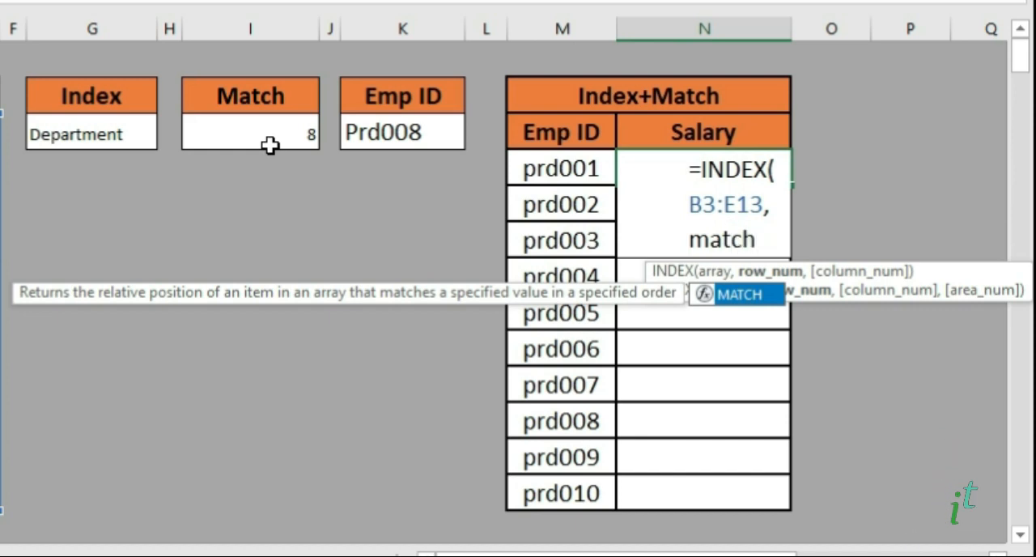
key("Tab")
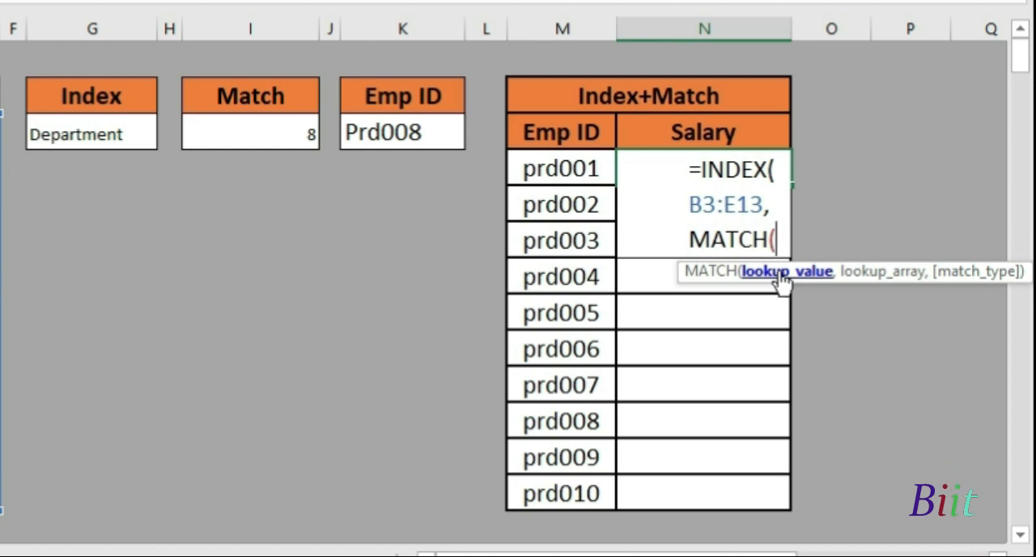
left_click(565, 168)
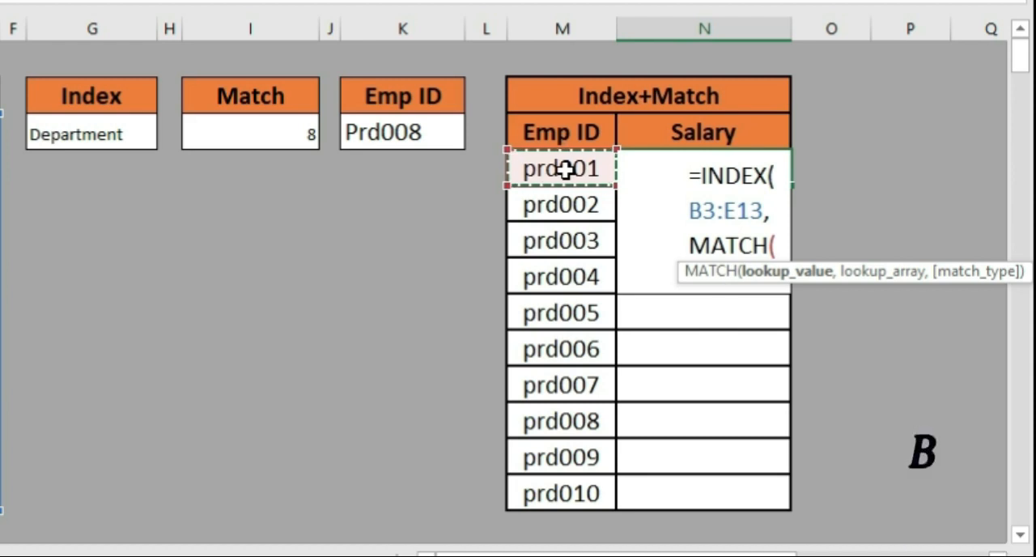
type(",")
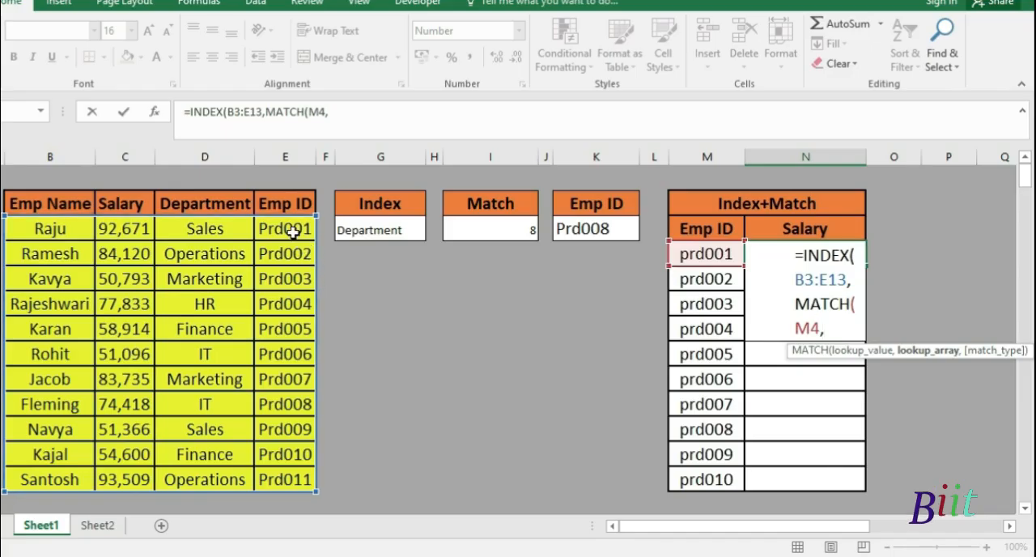
left_click_drag(294, 232, 292, 467)
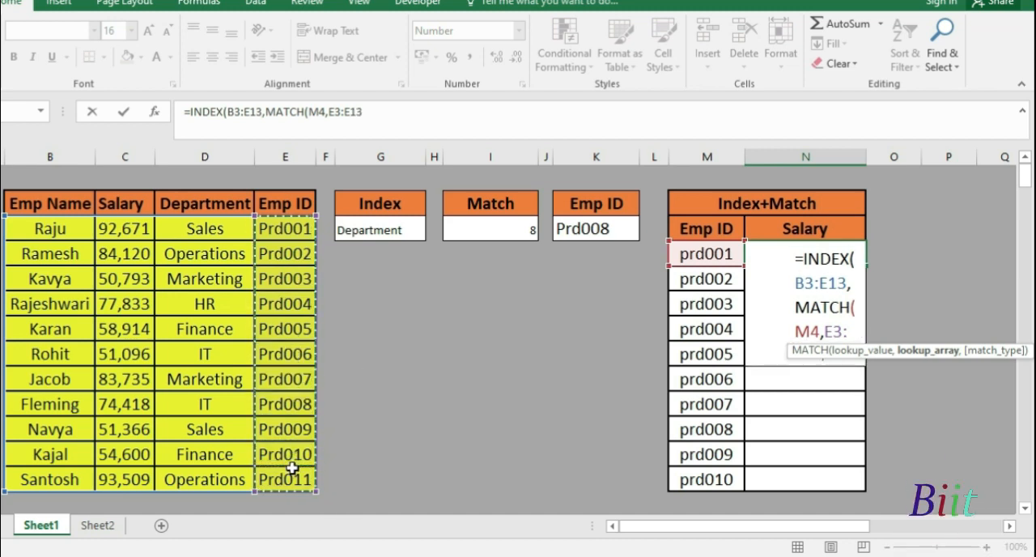
type(",")
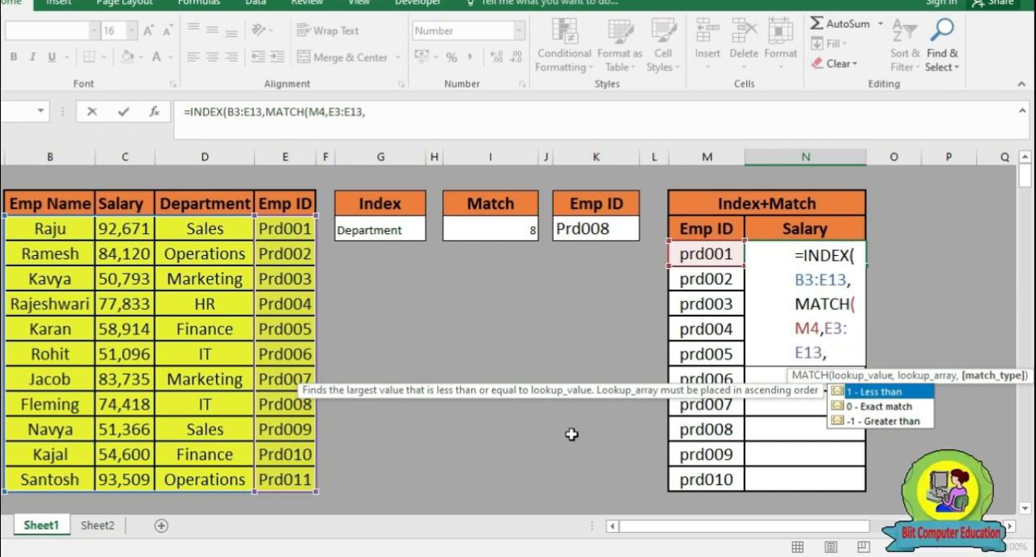
type("0)")
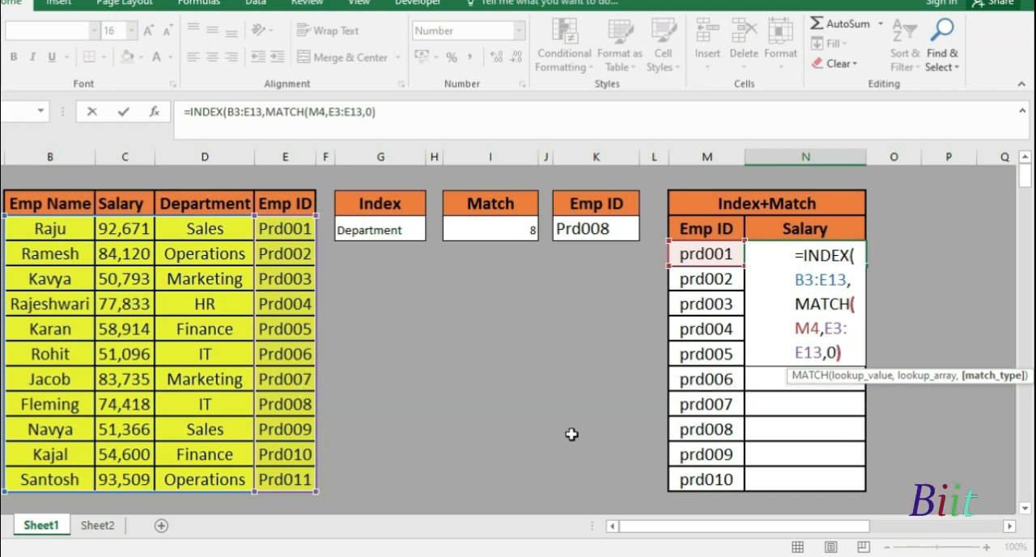
type(",2)")
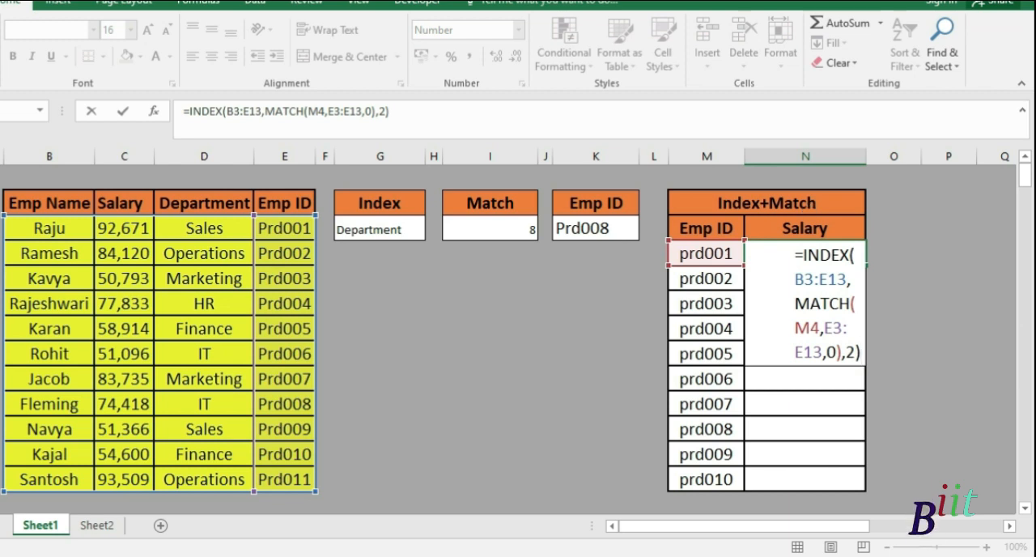
Complete the INDEX and MATCH formula in N4 with column number 2 and check it against the Emp ID in M4
key("Return")
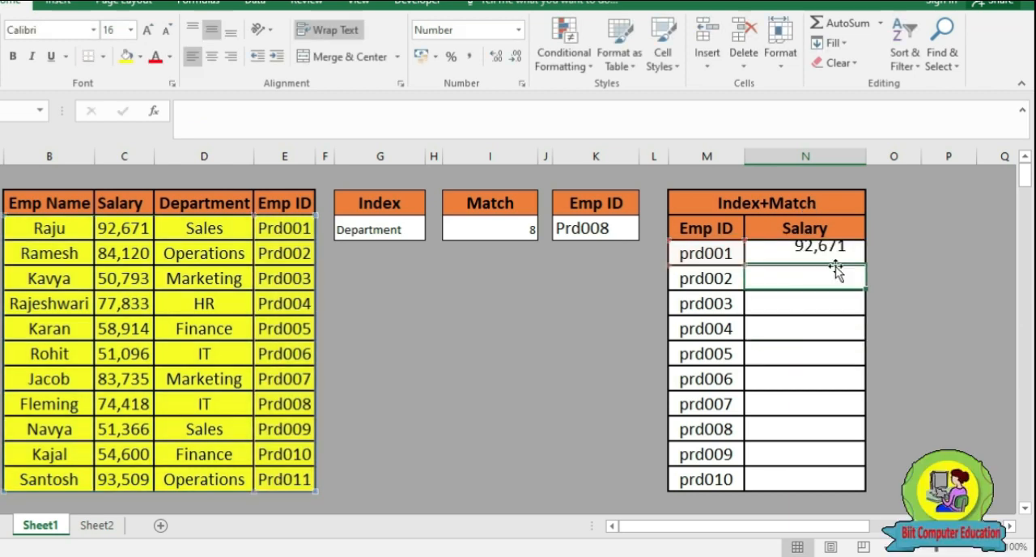
left_click(709, 255)
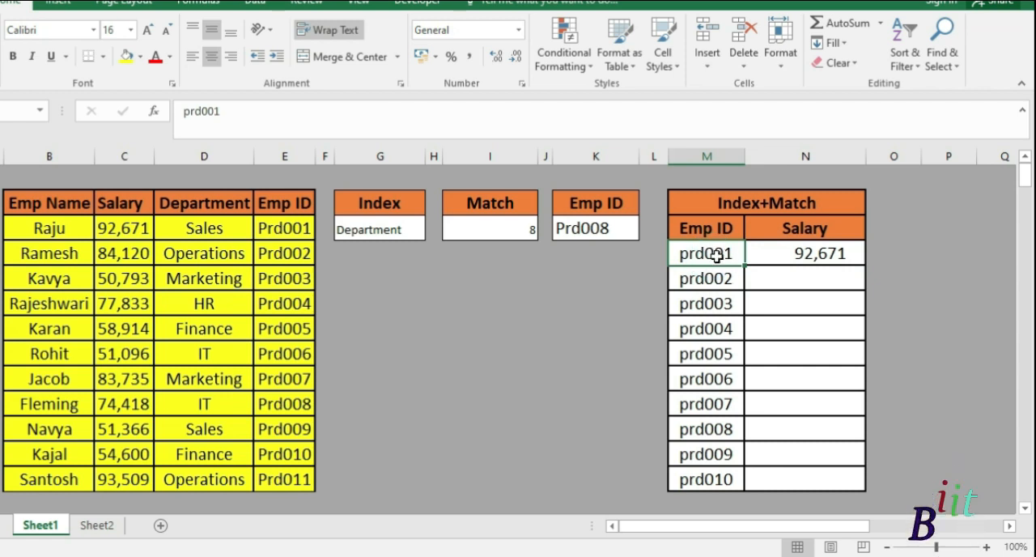
left_click(806, 256)
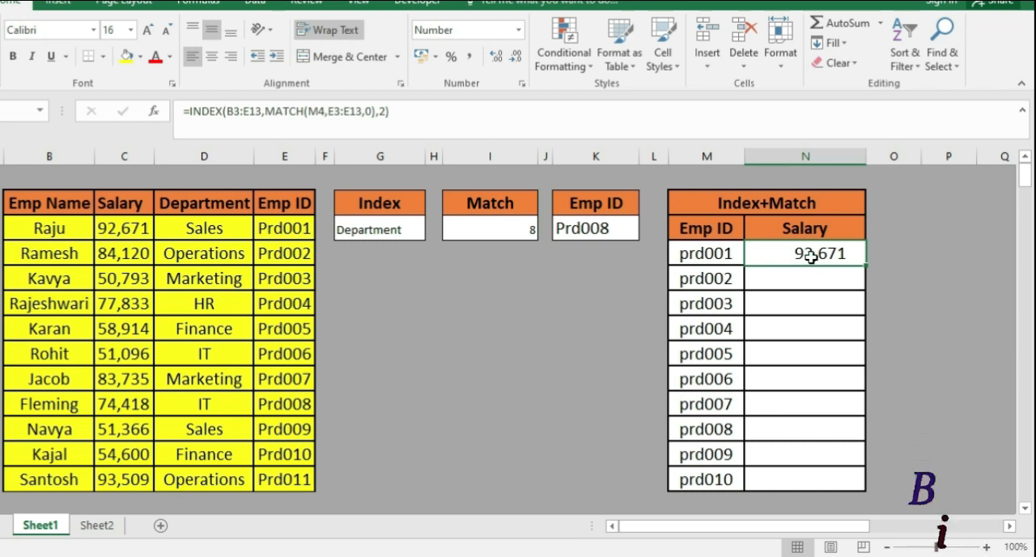
Copy the salary lookup formula from N4 down through N13 for the remaining Emp IDs
left_click(701, 278)
left_click(795, 254)
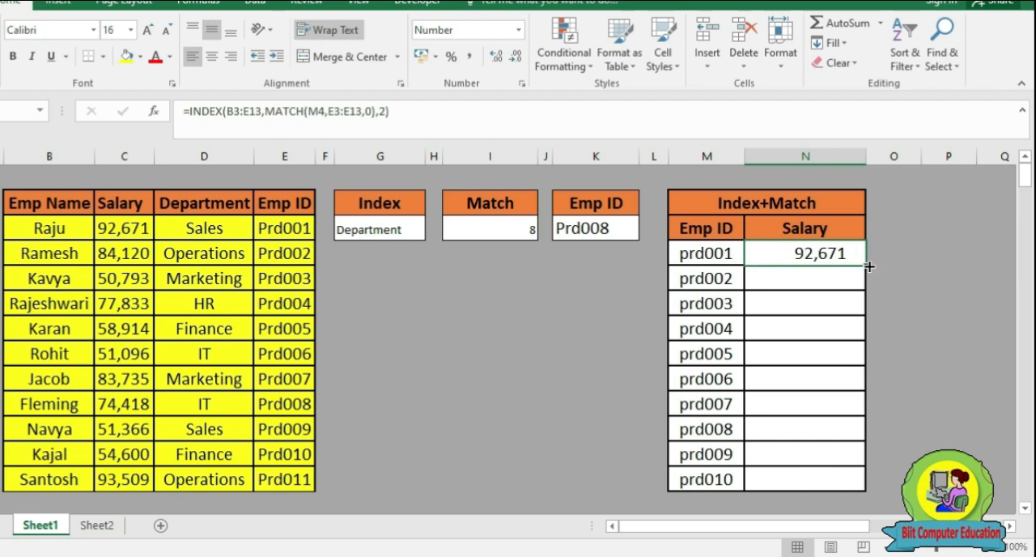
left_click_drag(868, 266, 858, 483)
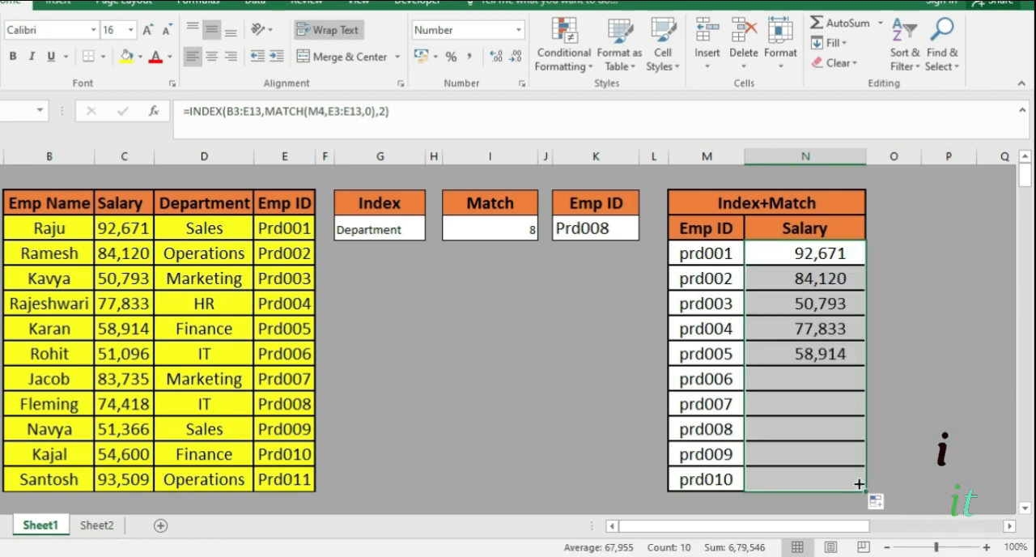
Examine the Emp IDs in column M against the salaries returned in column N of the Index+Match table
left_click(717, 280)
left_click(718, 305)
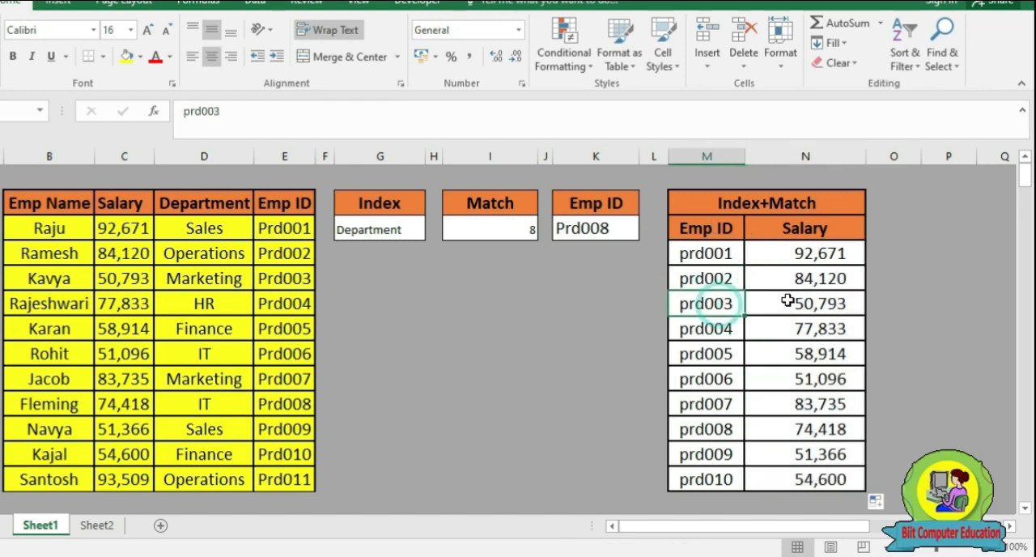
left_click(803, 303)
left_click(705, 329)
left_click(794, 354)
left_click(709, 379)
left_click(800, 379)
left_click(711, 404)
left_click(777, 401)
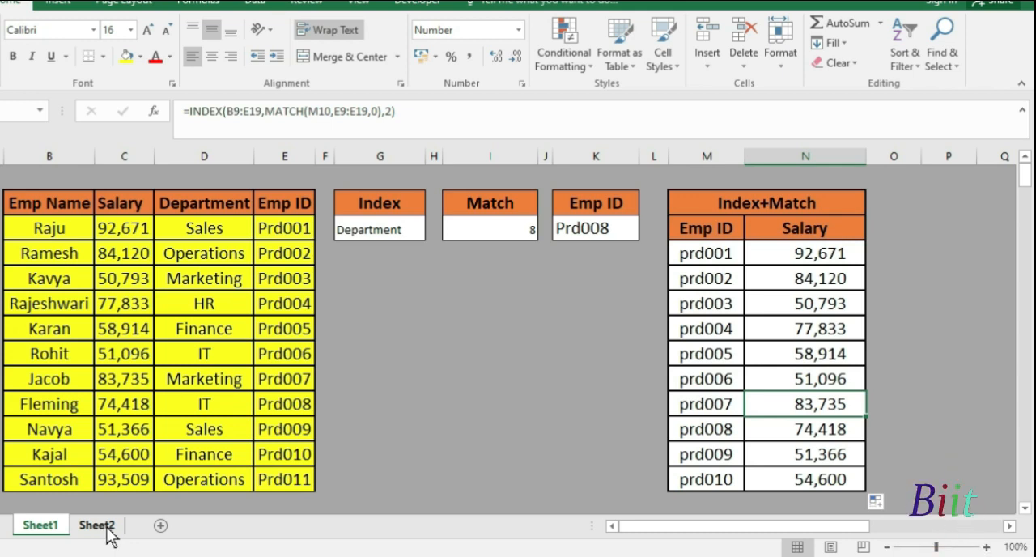
On Sheet2, look over the region sales table and the existing formula in D10, and clear B10:D10
left_click(97, 525)
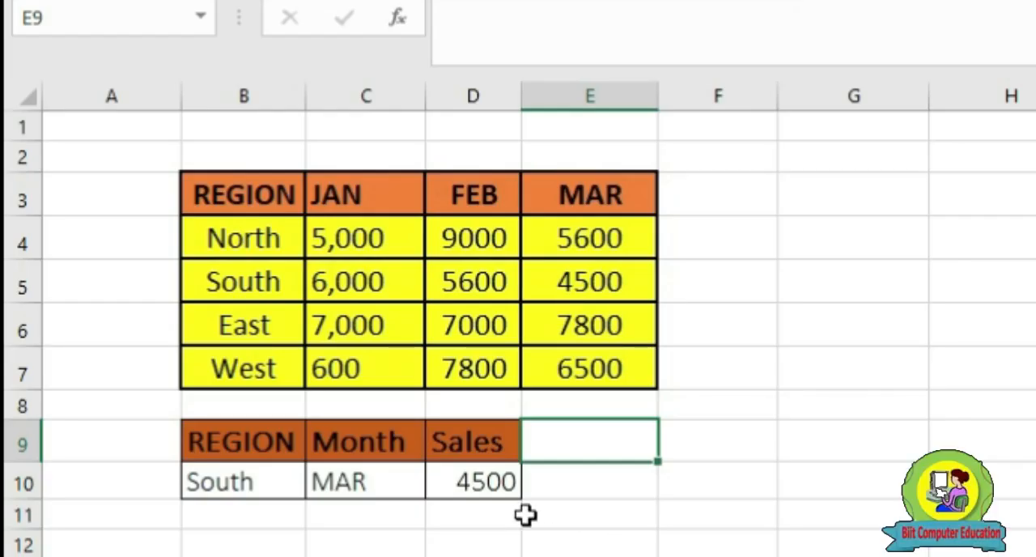
left_click(267, 398)
key("Up")
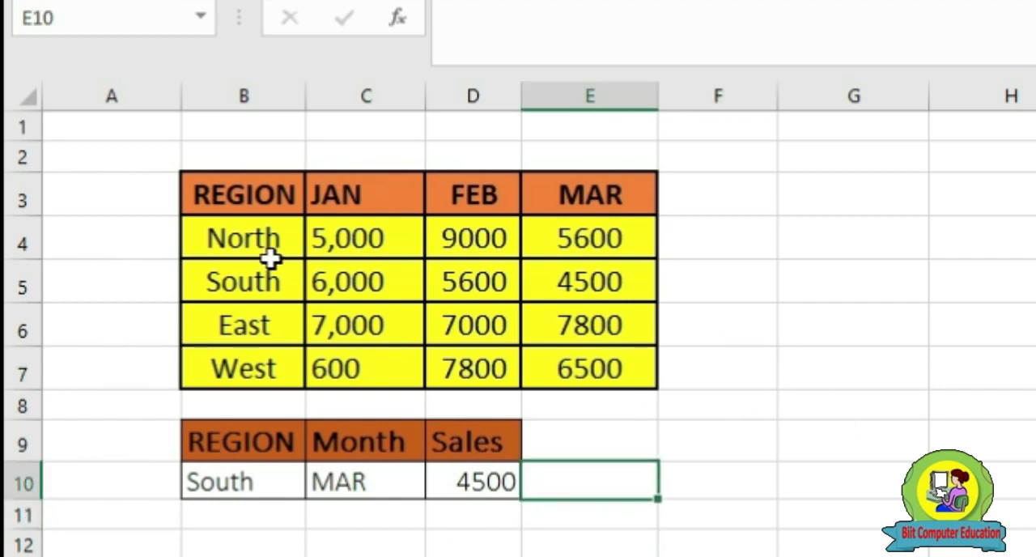
left_click(270, 258)
left_click(474, 328)
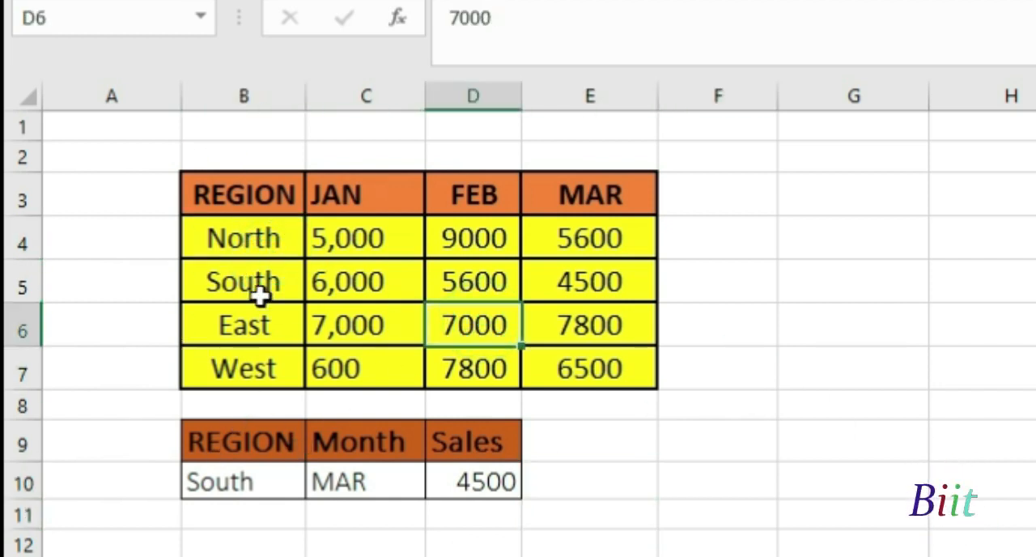
left_click(464, 483)
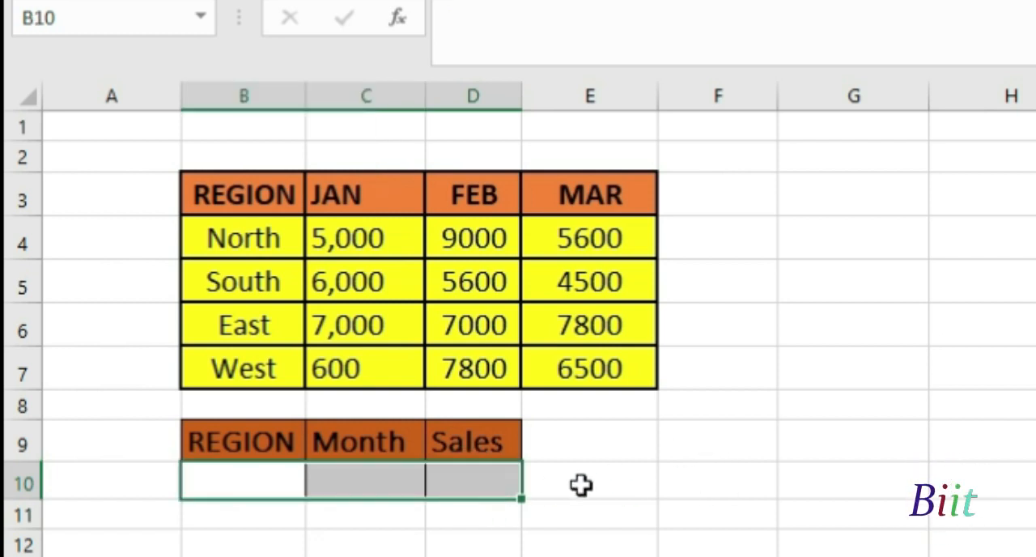
left_click(640, 485)
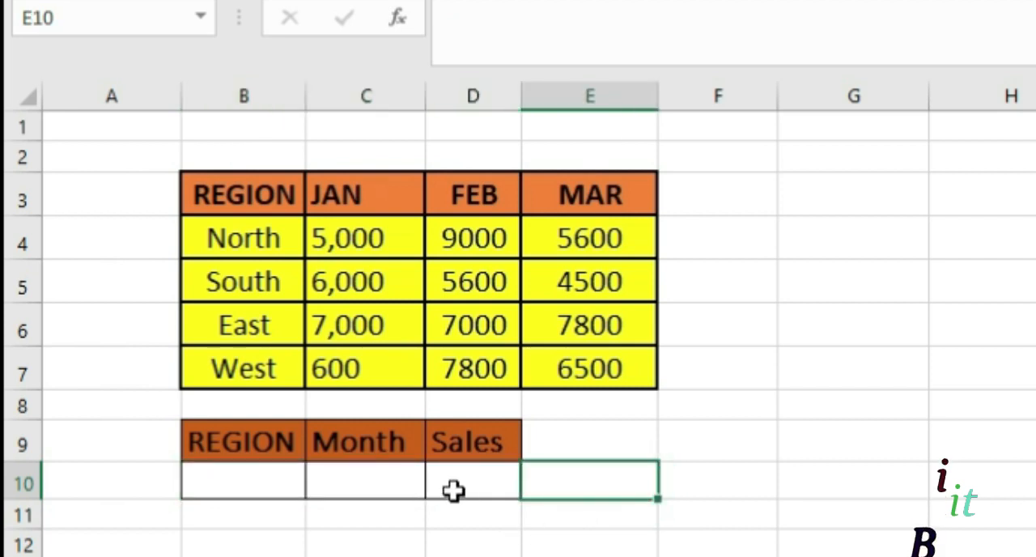
Enter North as the region in B10 and Feb as the month in C10
left_click(241, 484)
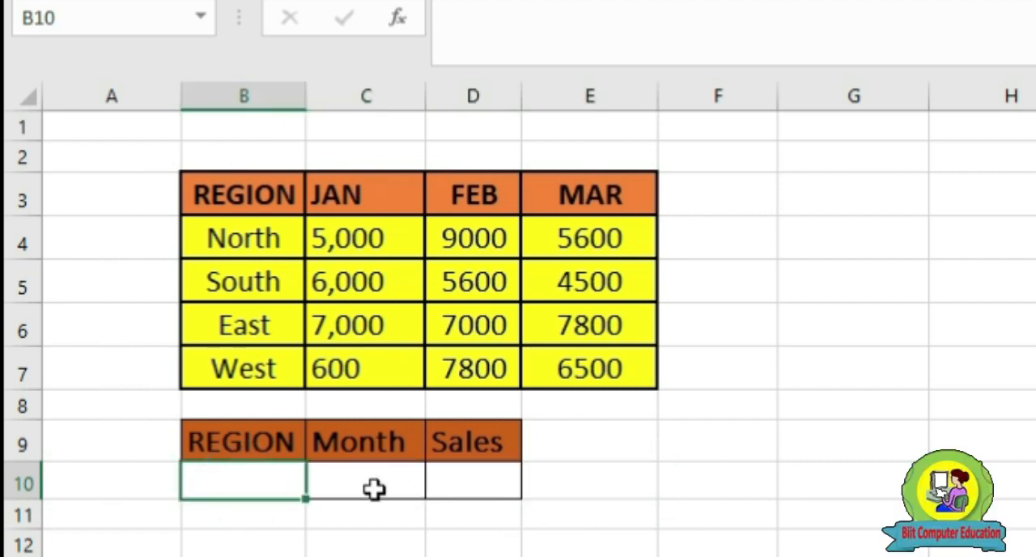
type("Nor")
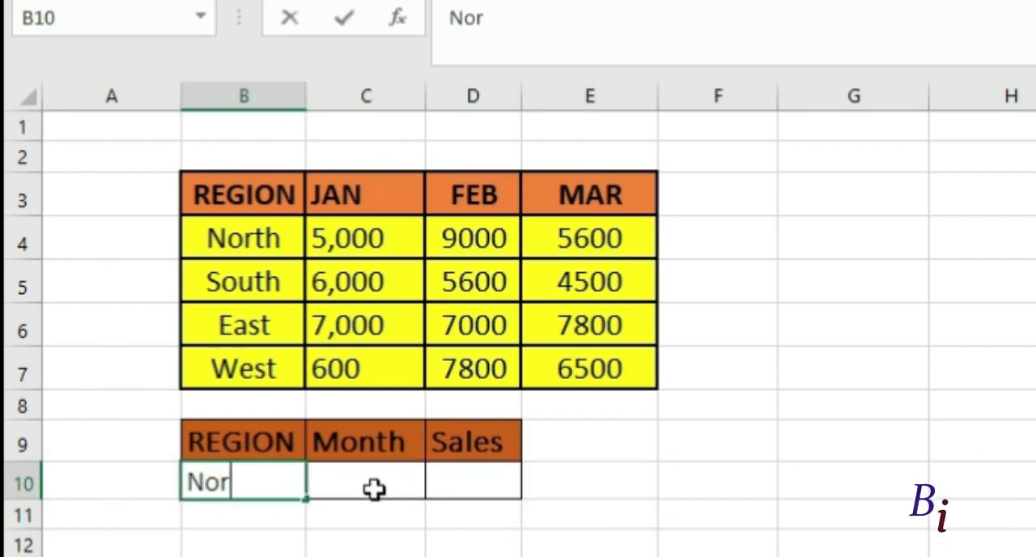
type("th")
left_click(373, 488)
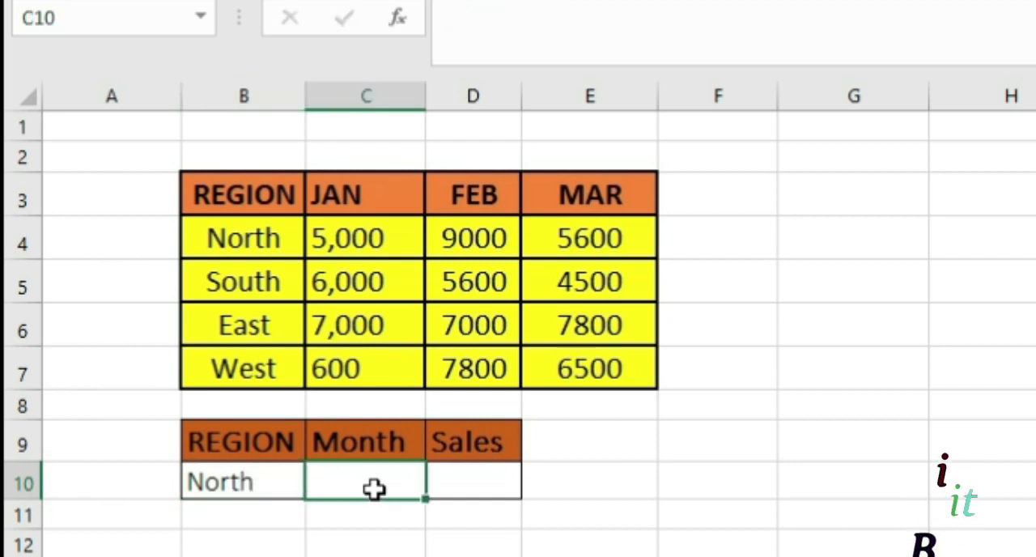
key("F2")
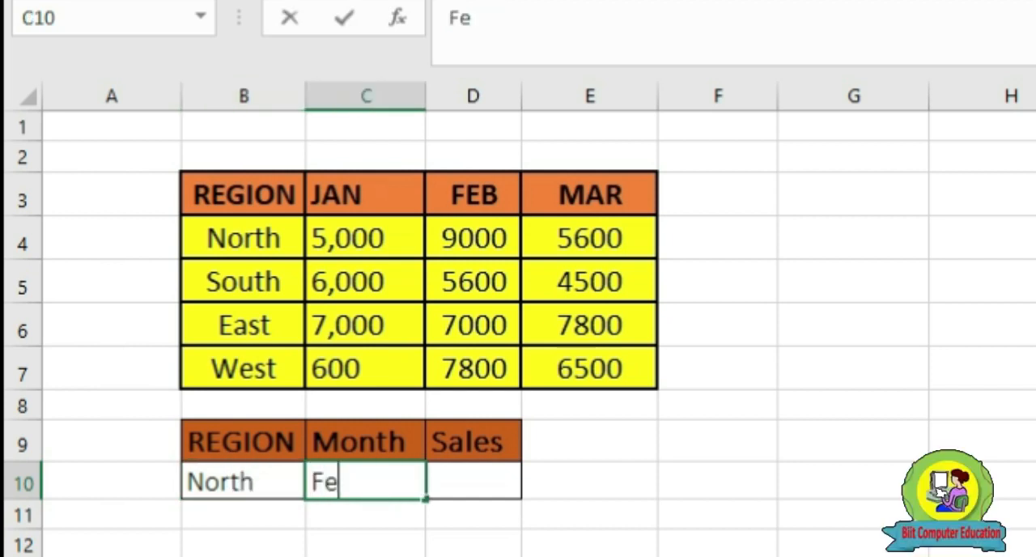
type("Feb")
key("Tab")
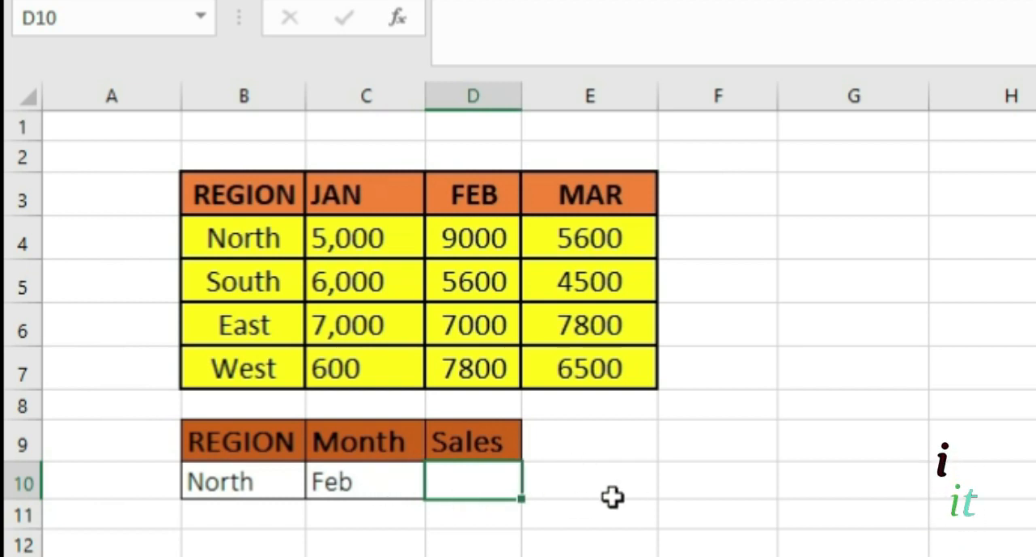
left_click(453, 546)
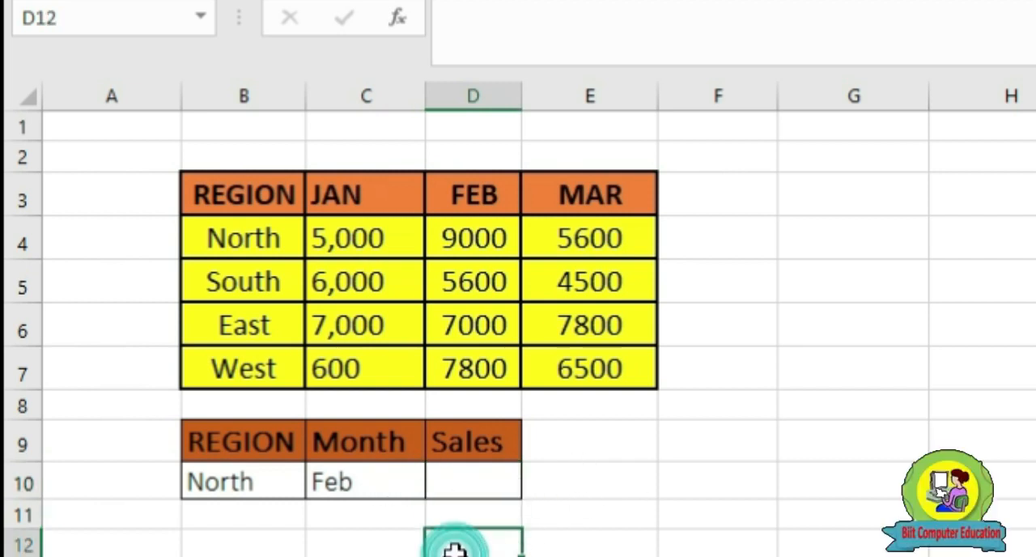
Start an INDEX formula in D10 with the region sales table B3:E7 as its array
left_click(478, 483)
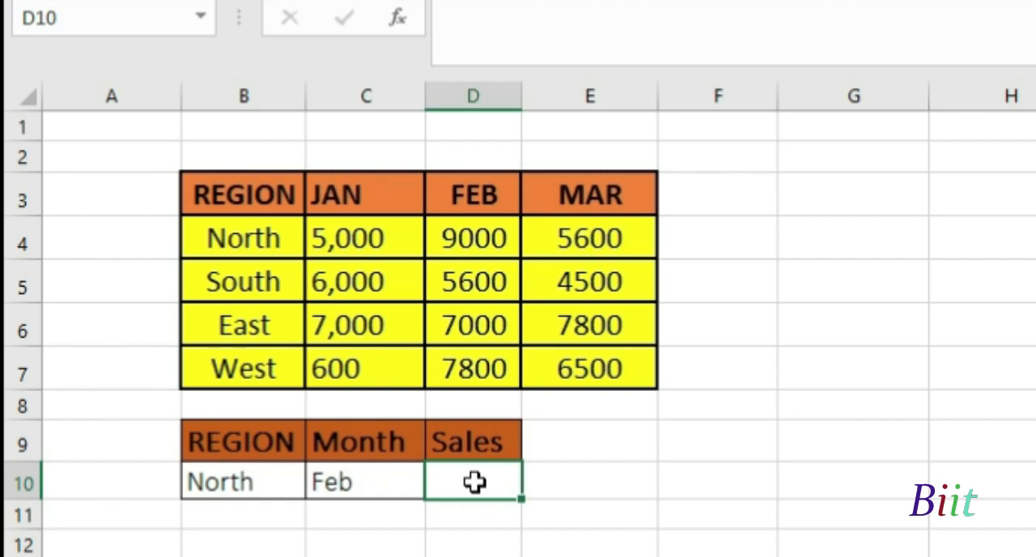
type("=inde")
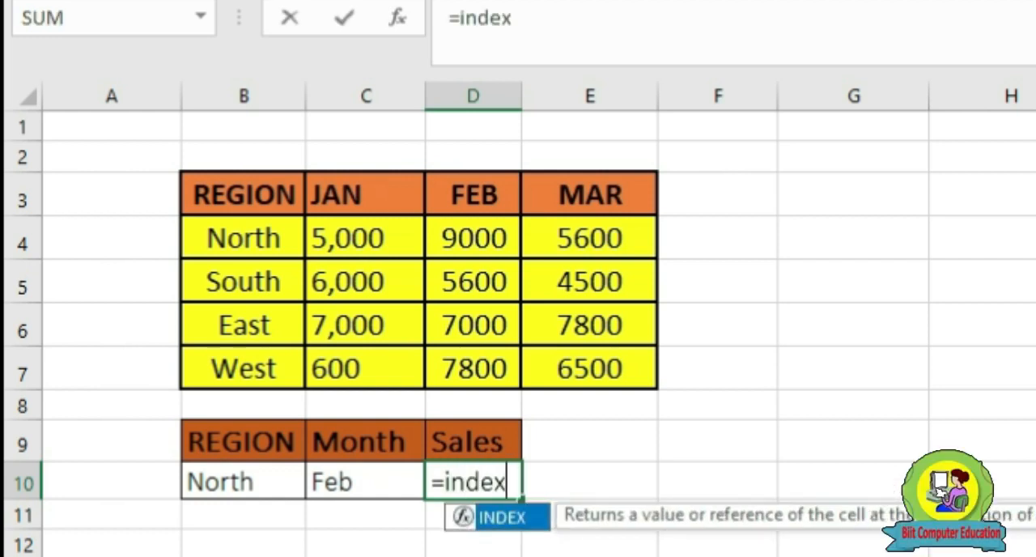
type("x")
key("Tab")
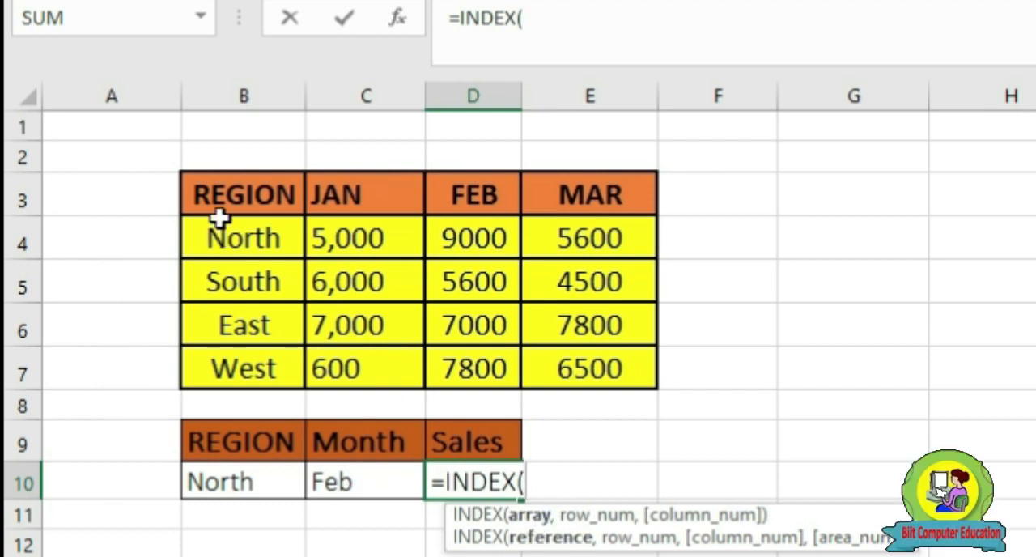
left_click_drag(212, 203, 589, 348)
type(",")
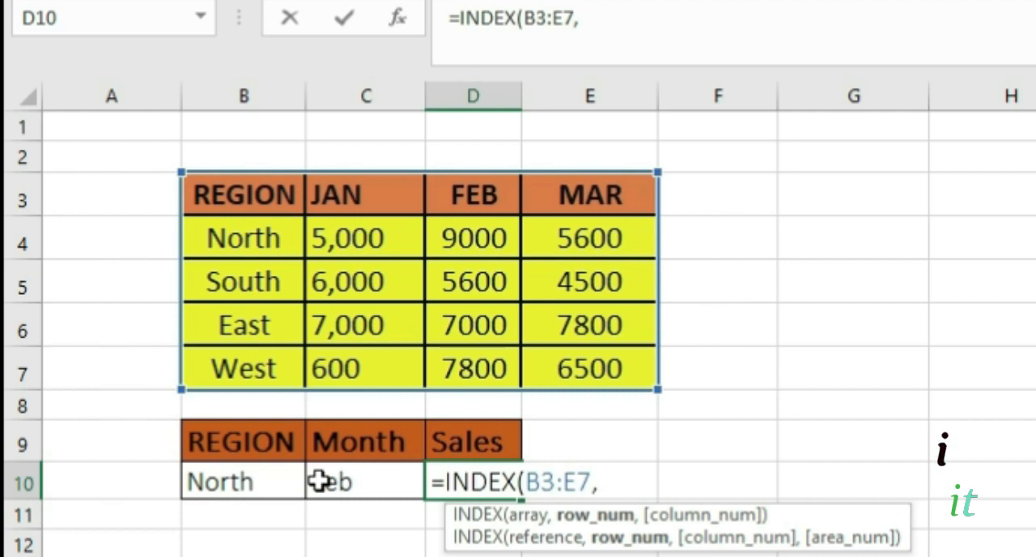
Nest MATCH(B10,B3:B7,0) as the row number argument of the INDEX formula in D10
type("matc")
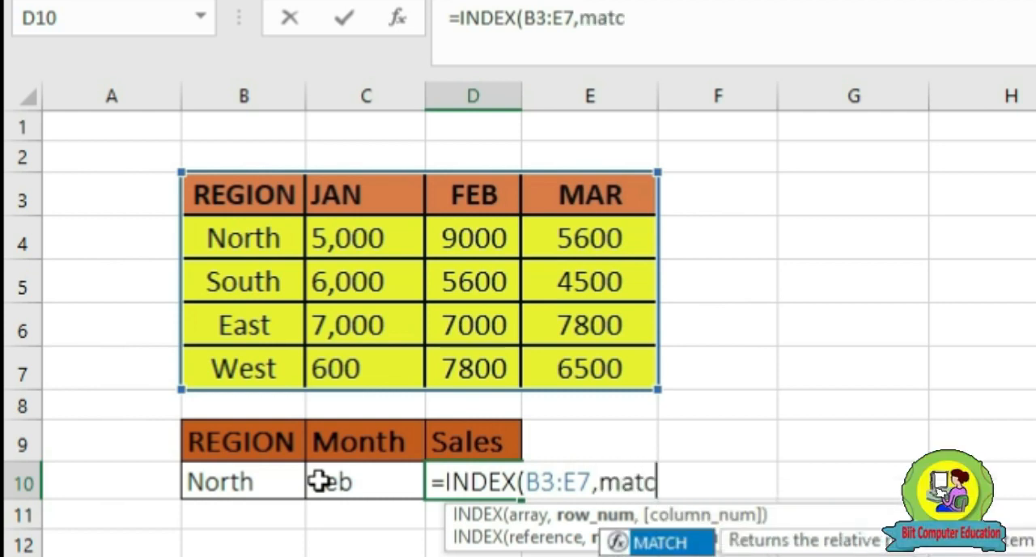
type("h")
key("Tab")
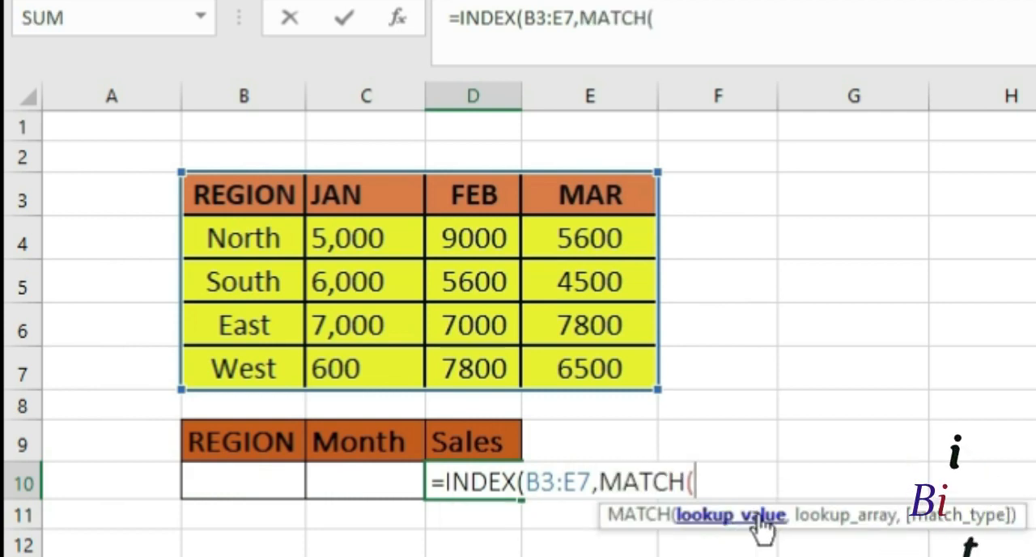
left_click(257, 481)
type(",")
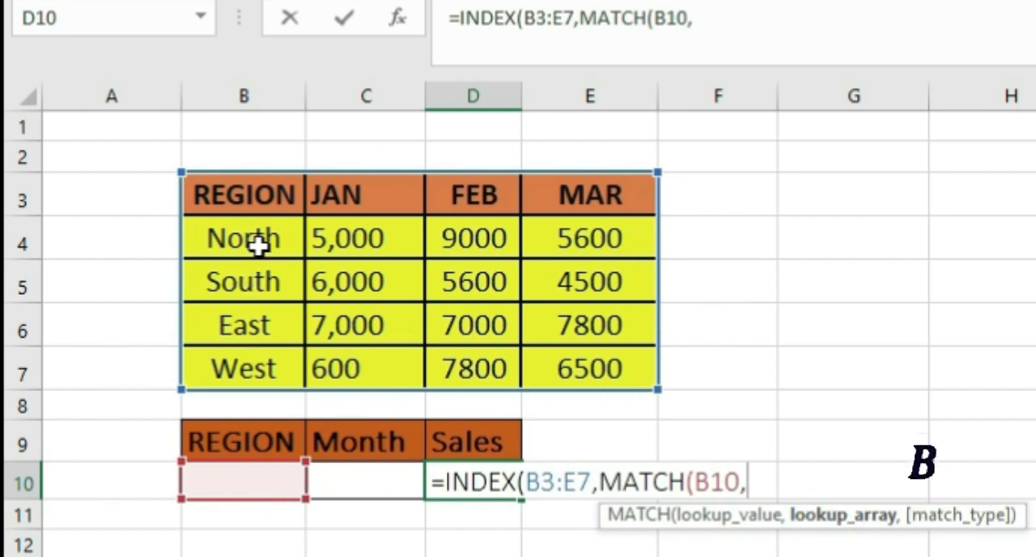
left_click(248, 186)
left_click_drag(248, 186, 247, 362)
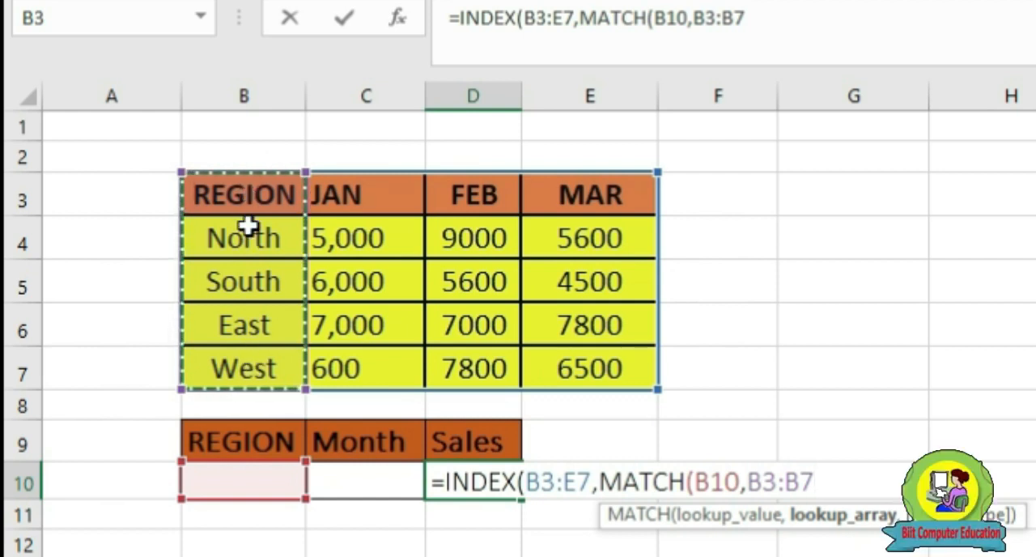
type(",")
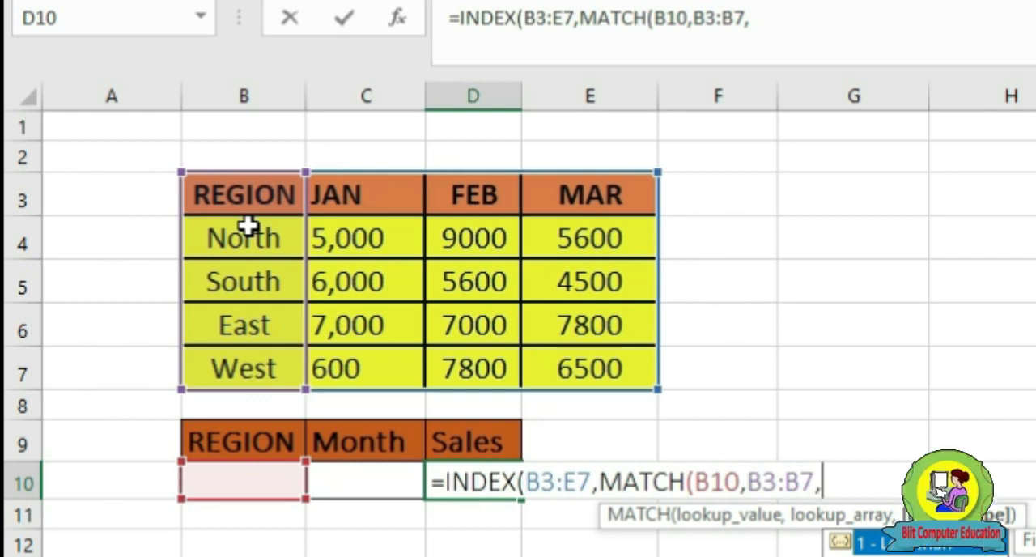
type("0")
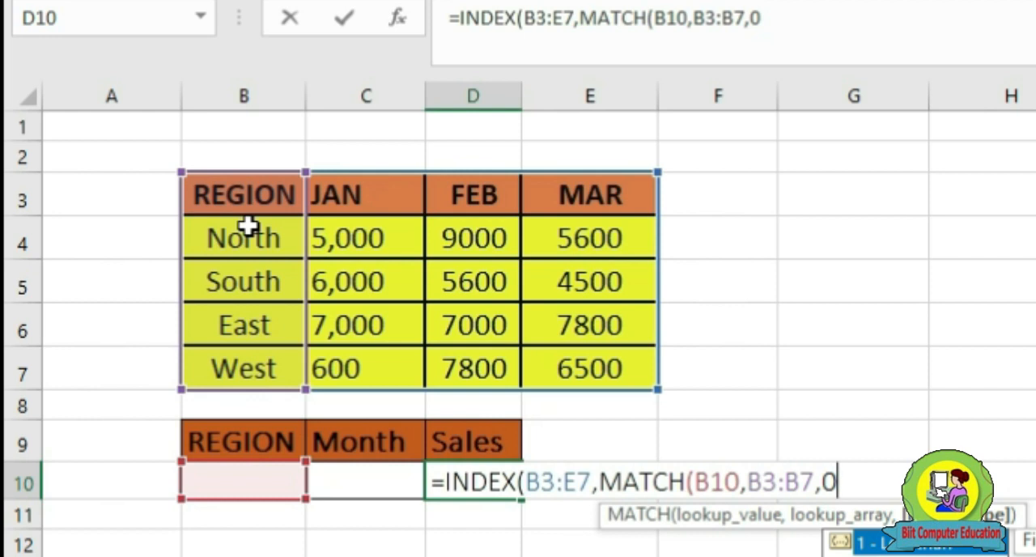
type(")")
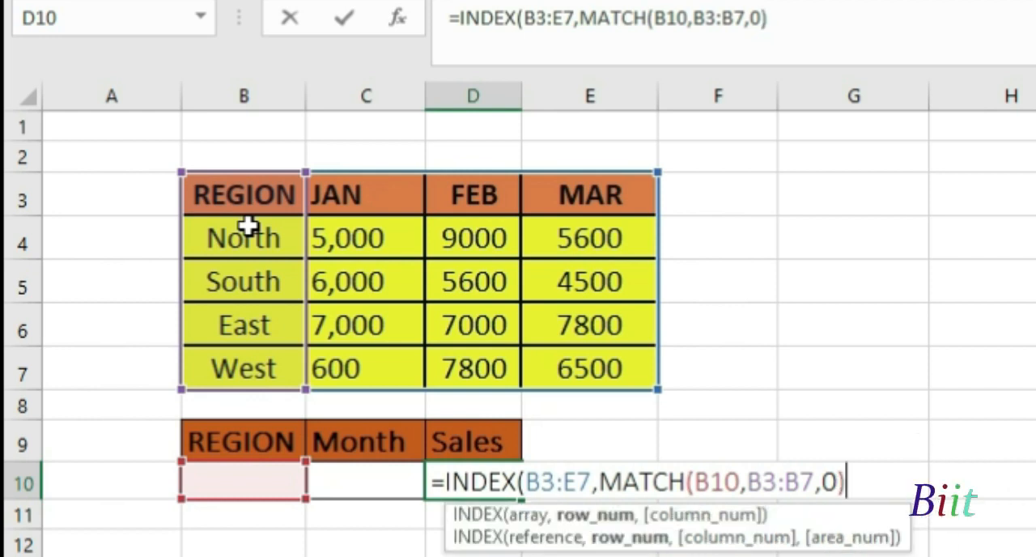
type(",")
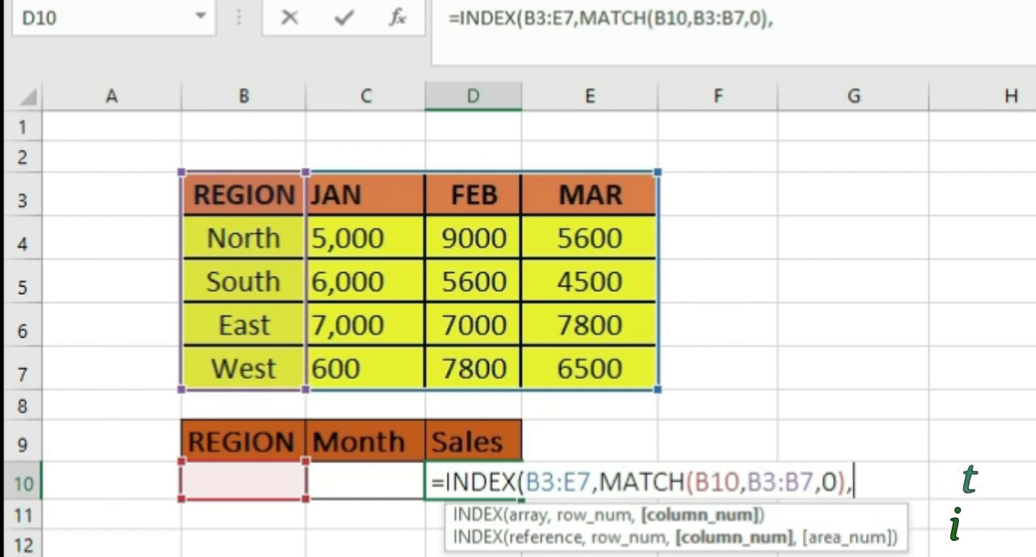
Nest MATCH(C10,B3:E3,0) as the column number argument of the INDEX formula in D10 and complete the formula
type("ma")
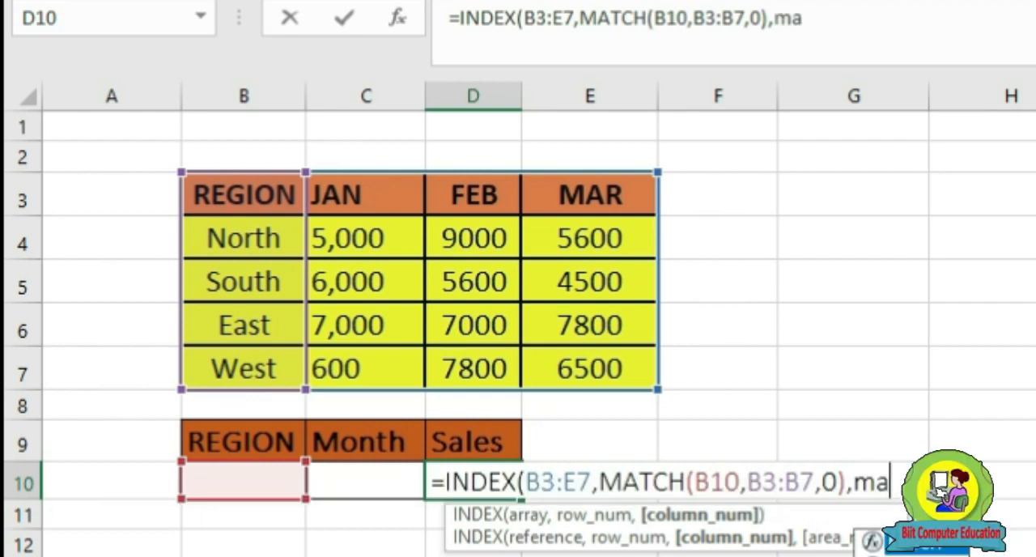
type("tch")
key("Tab")
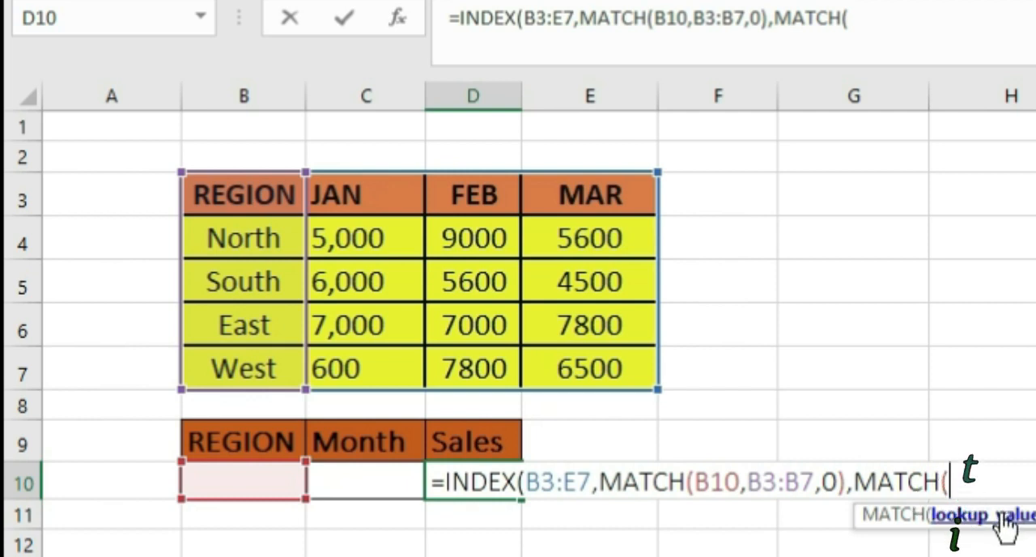
left_click(360, 483)
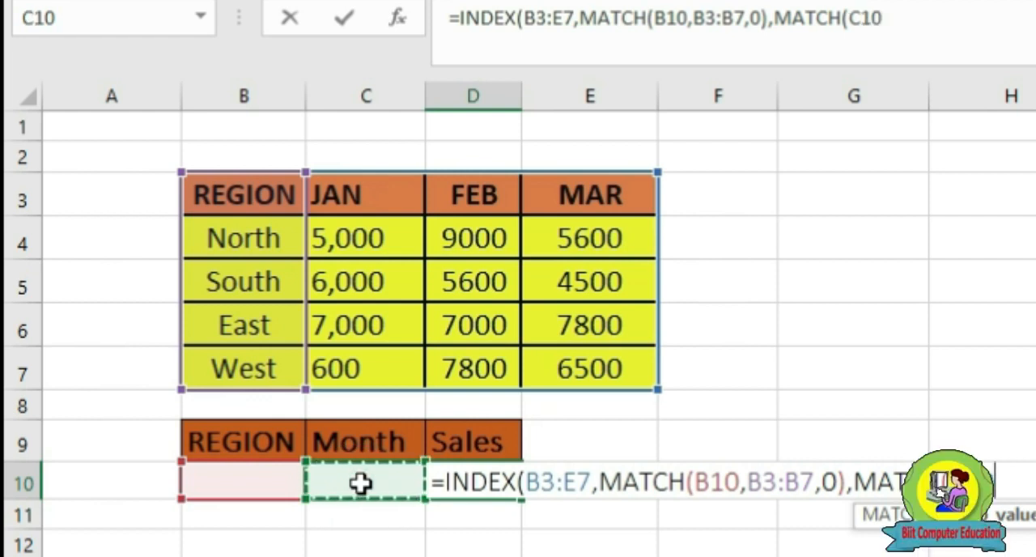
type(",")
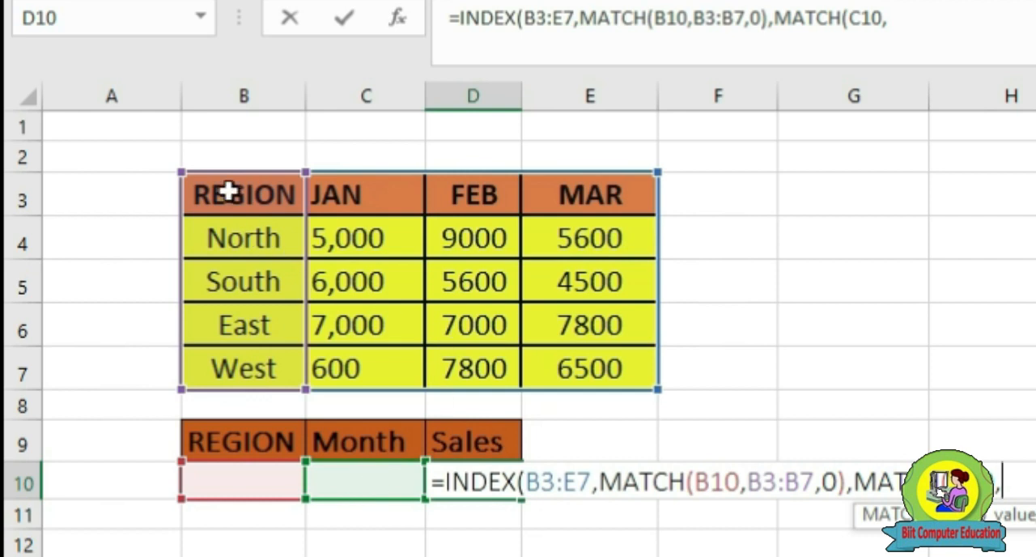
left_click_drag(208, 199, 590, 195)
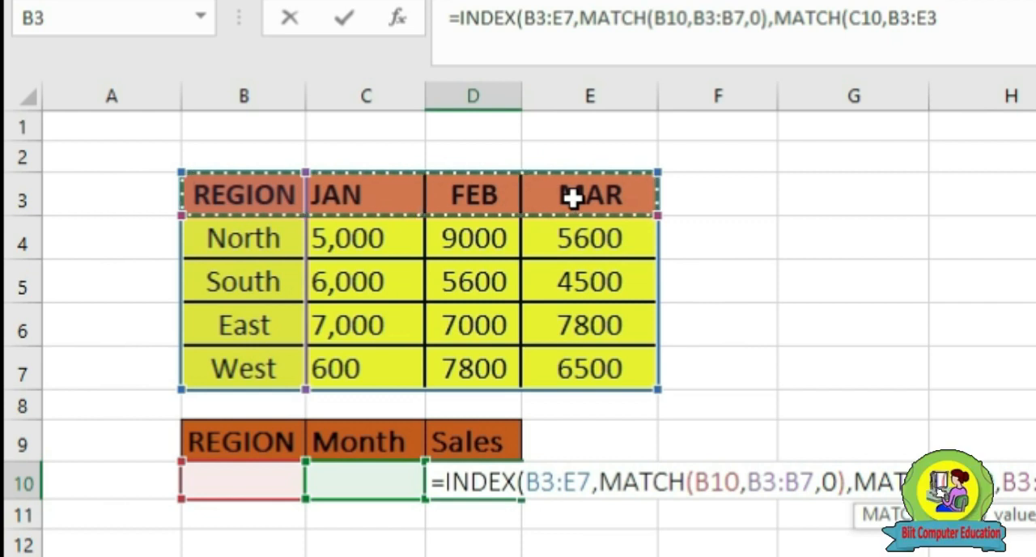
type(",0")
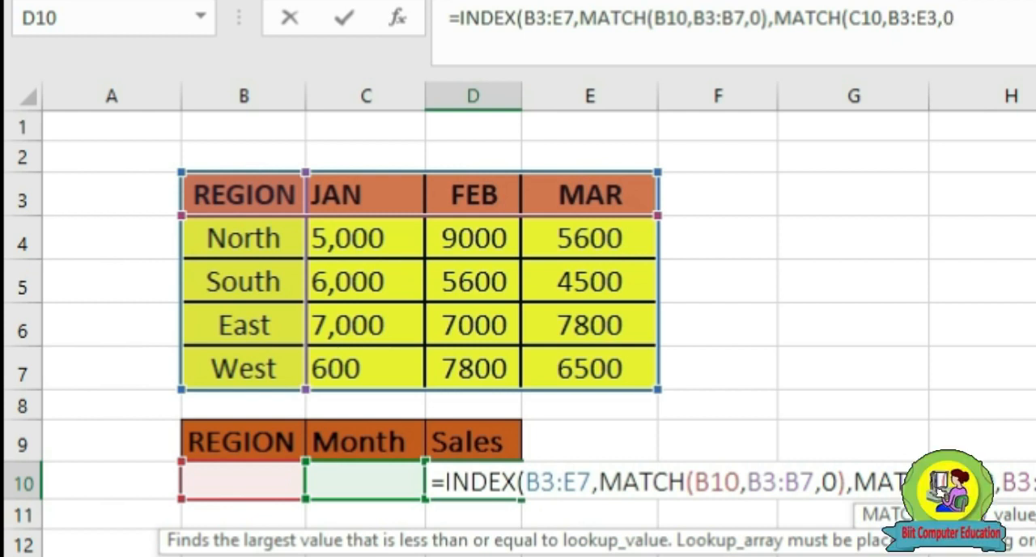
type(")")
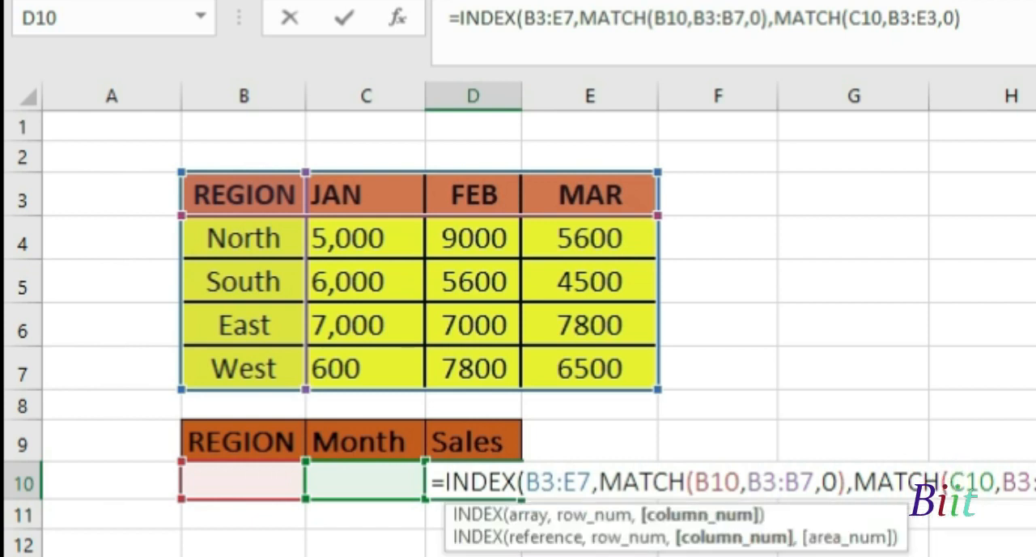
key("Return")
left_click(478, 483)
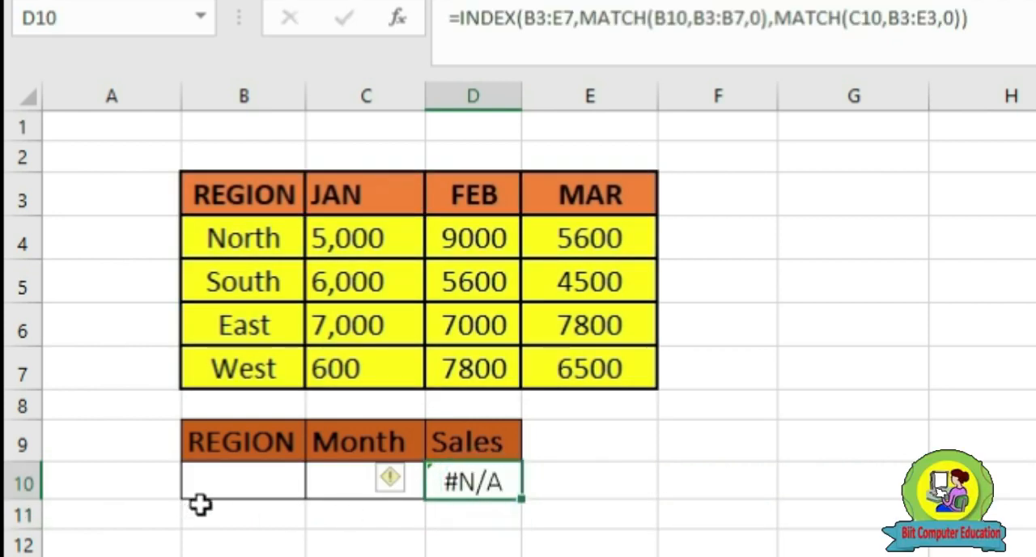
Choose South as the region in B10 and FEB as the month in C10
left_click(239, 487)
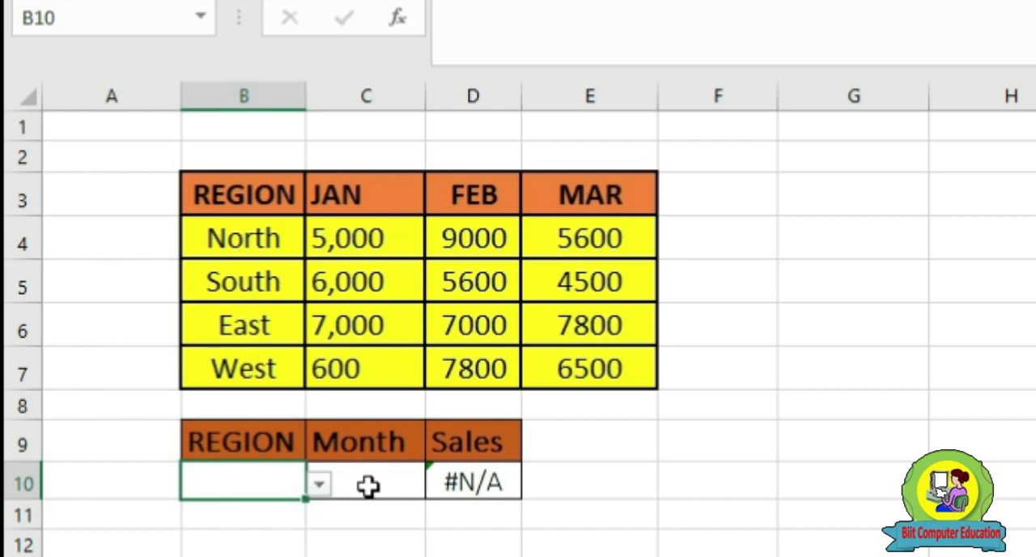
left_click(367, 485)
left_click(247, 486)
left_click(320, 485)
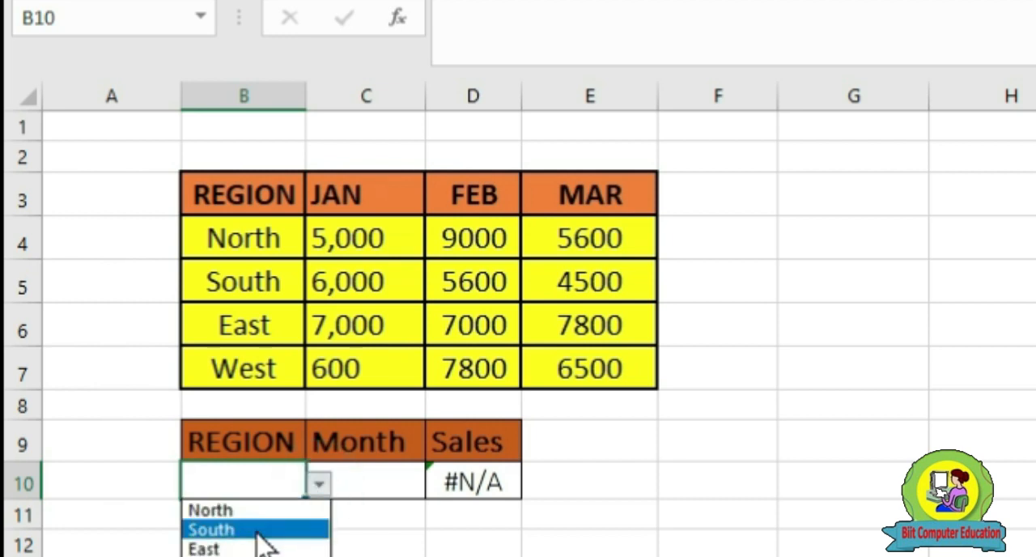
left_click(257, 530)
left_click(358, 482)
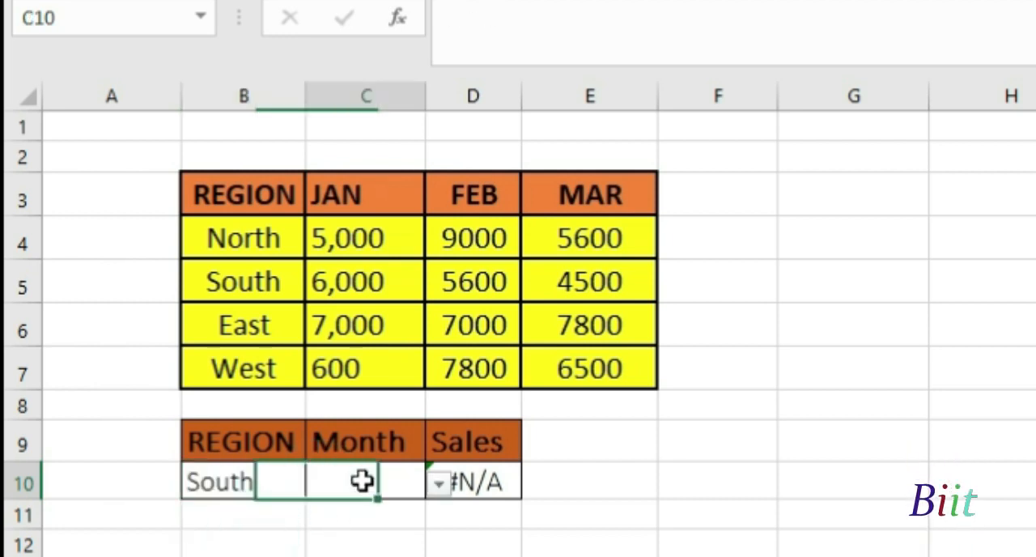
left_click(438, 483)
left_click(354, 528)
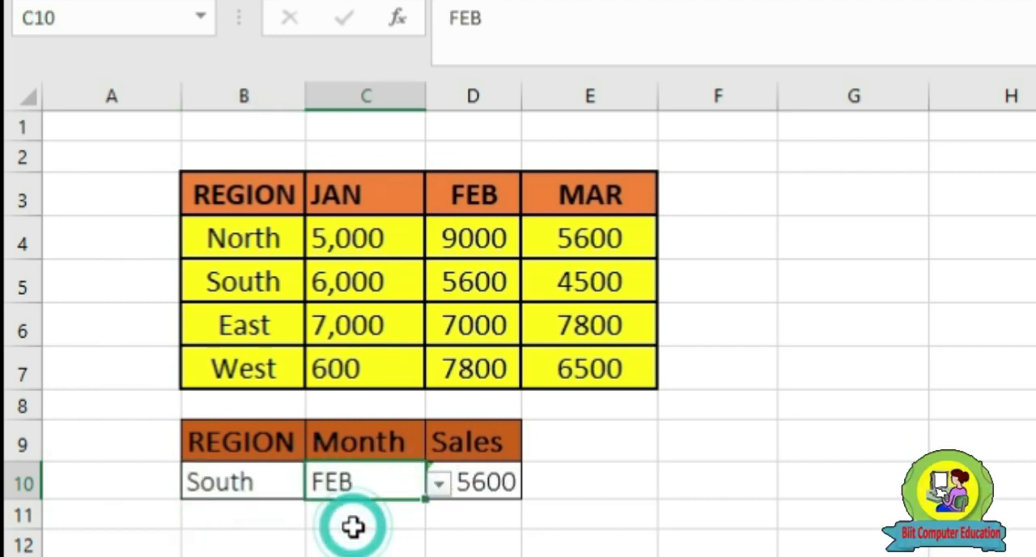
Compare the sales result in D10 with the South row's FEB value in the region sales table
left_click(242, 484)
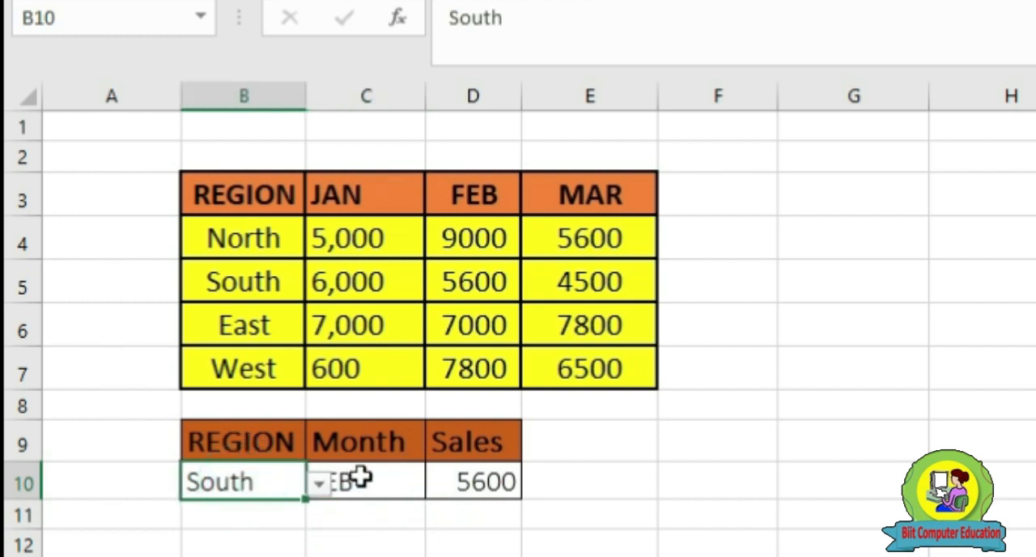
left_click(372, 486)
left_click(483, 482)
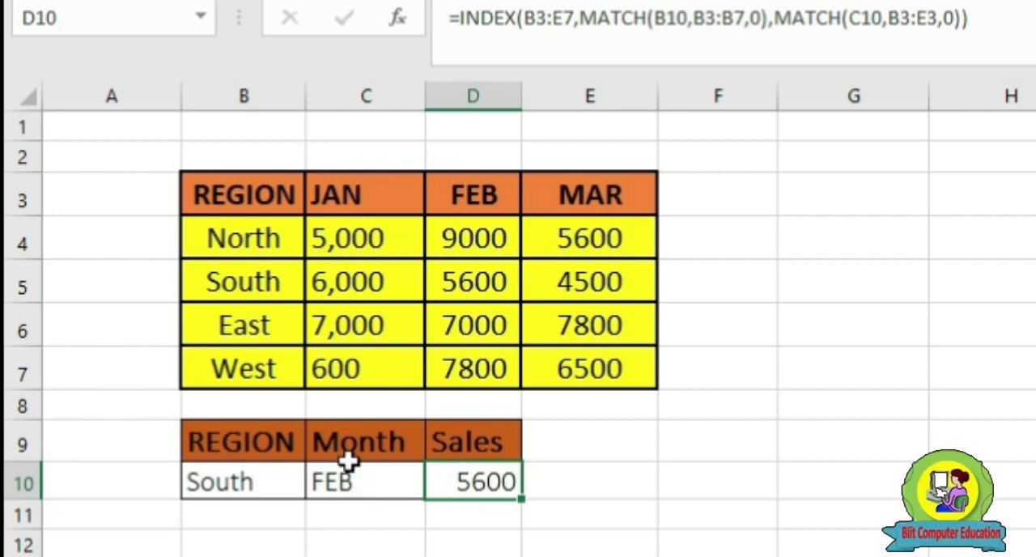
left_click(254, 292)
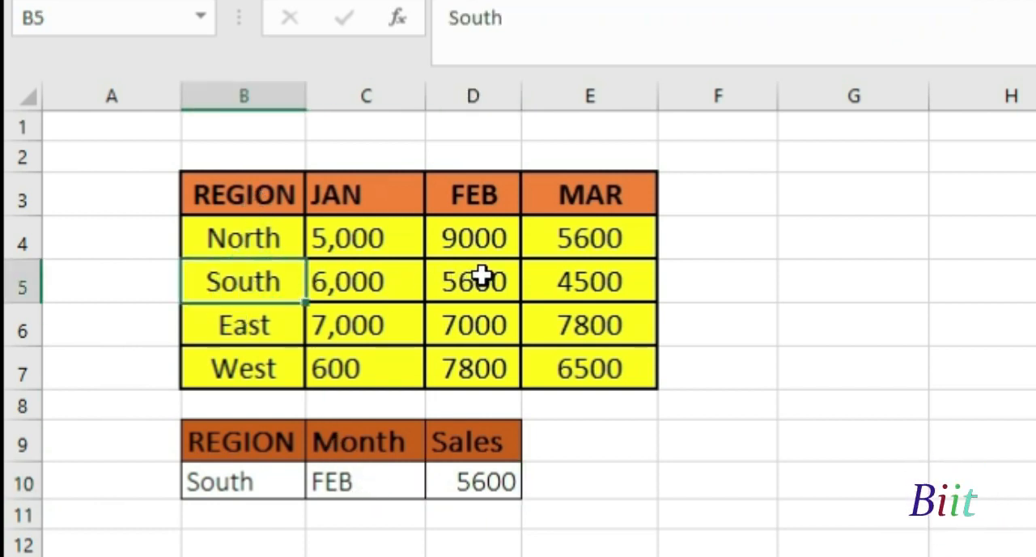
left_click(482, 277)
left_click(247, 289)
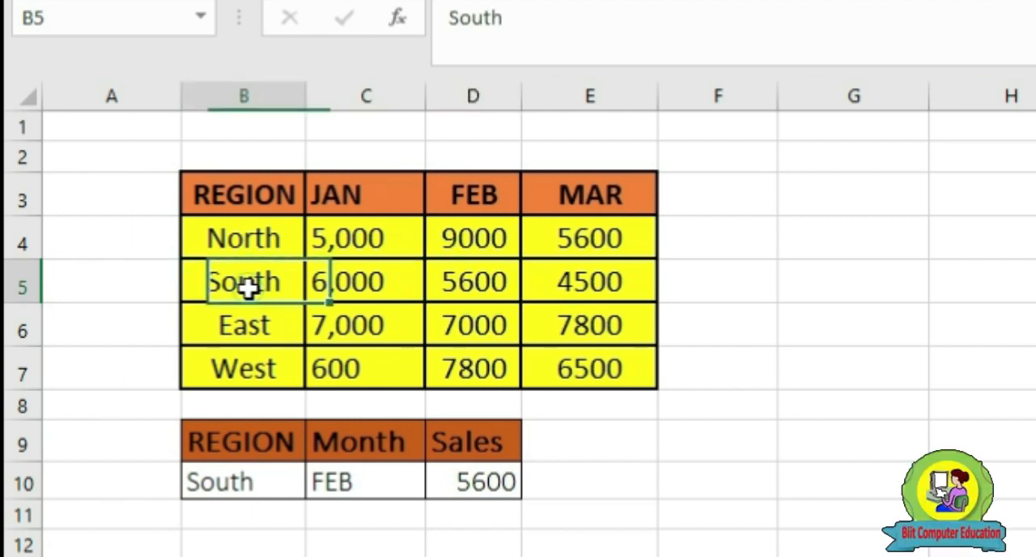
left_click(486, 286)
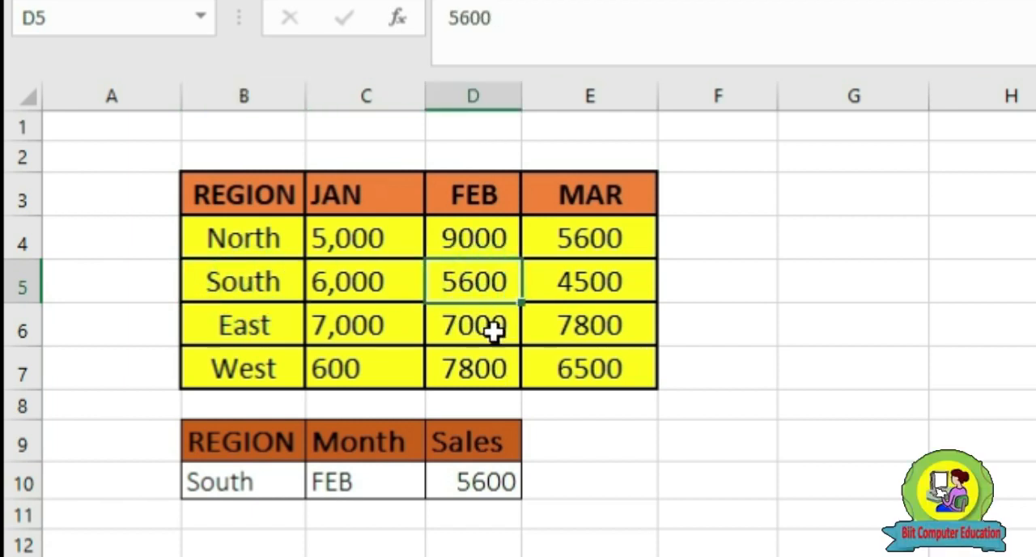
left_click(473, 484)
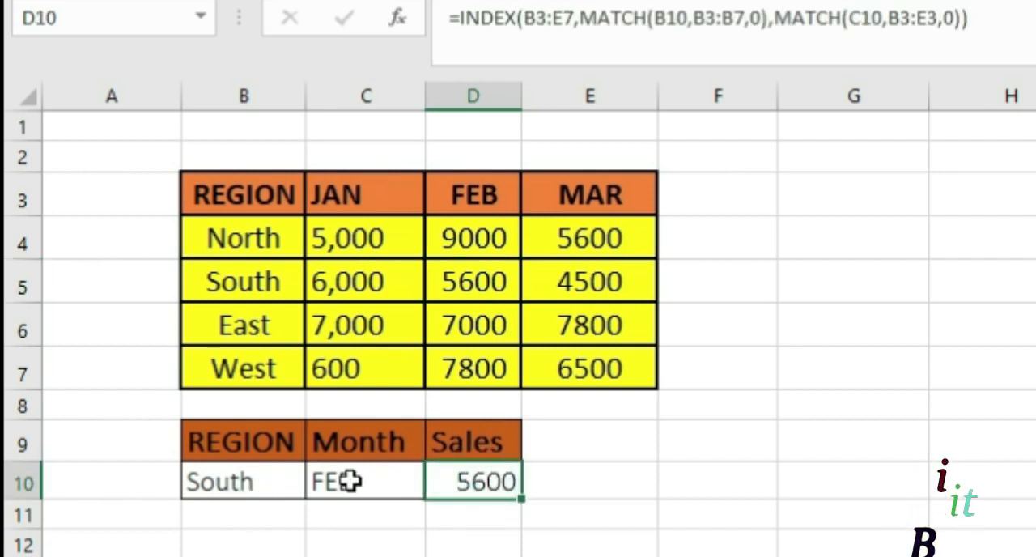
Change the region in B10 to East and compare the sales result with the table's East value for FEB
left_click(232, 481)
left_click(323, 483)
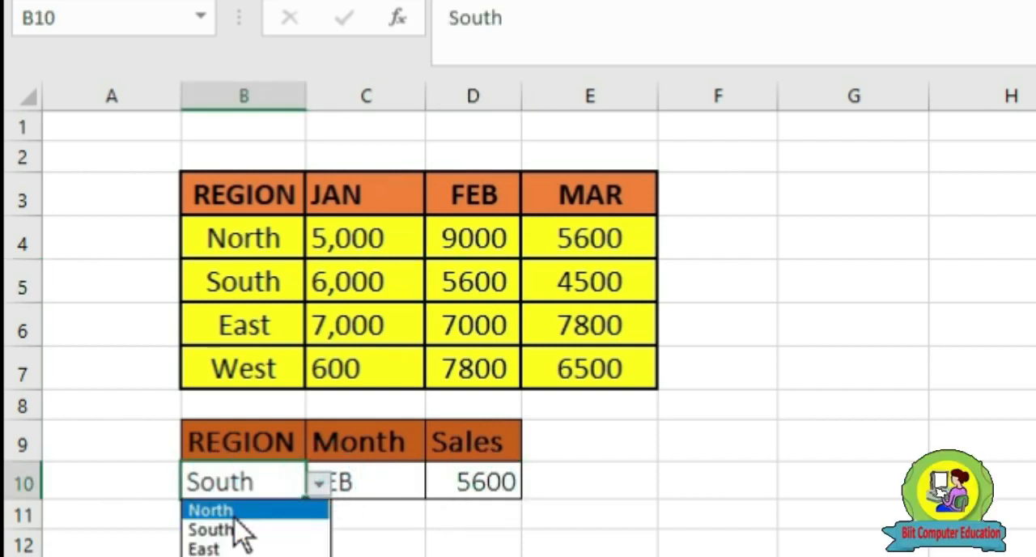
left_click(235, 547)
left_click(373, 486)
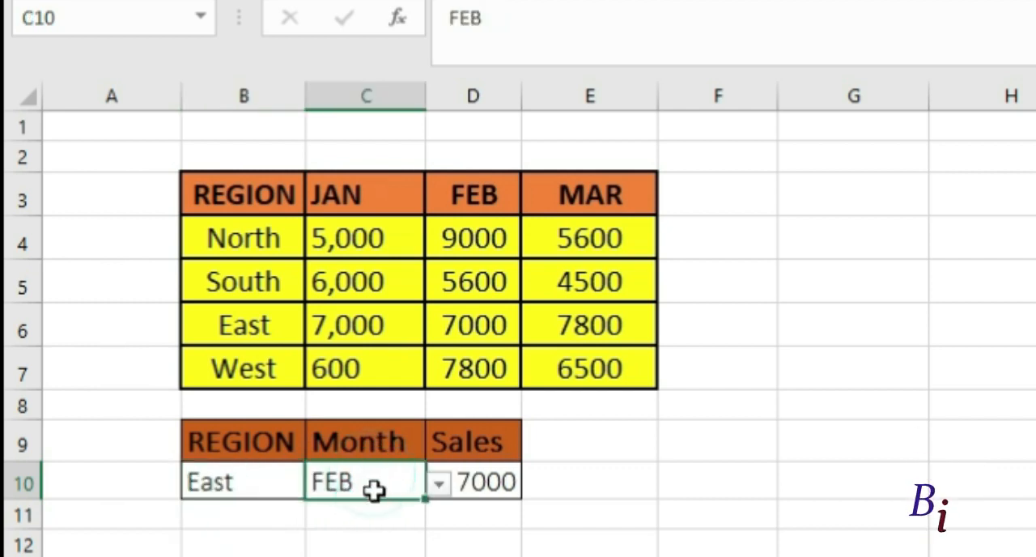
left_click(254, 325)
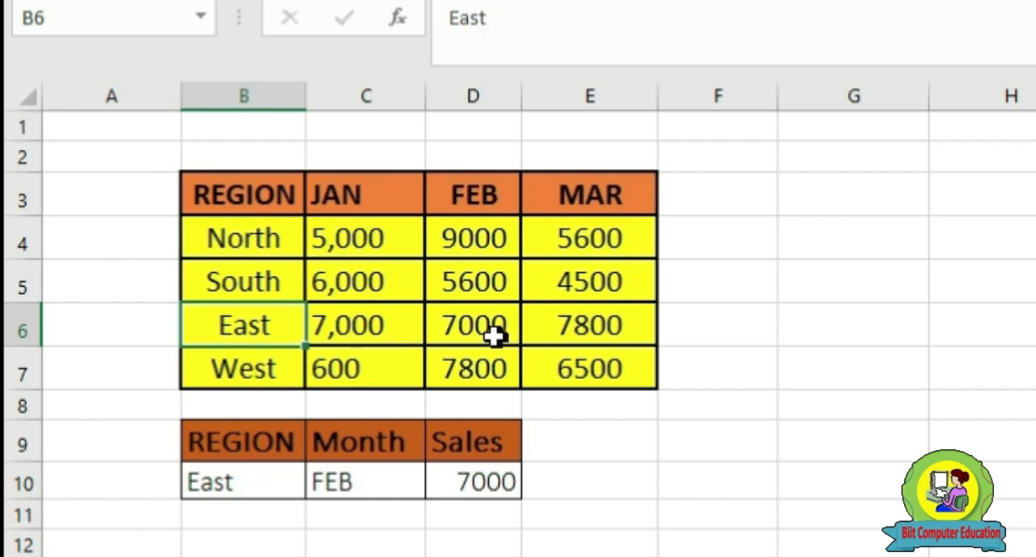
left_click(493, 336)
left_click(248, 328)
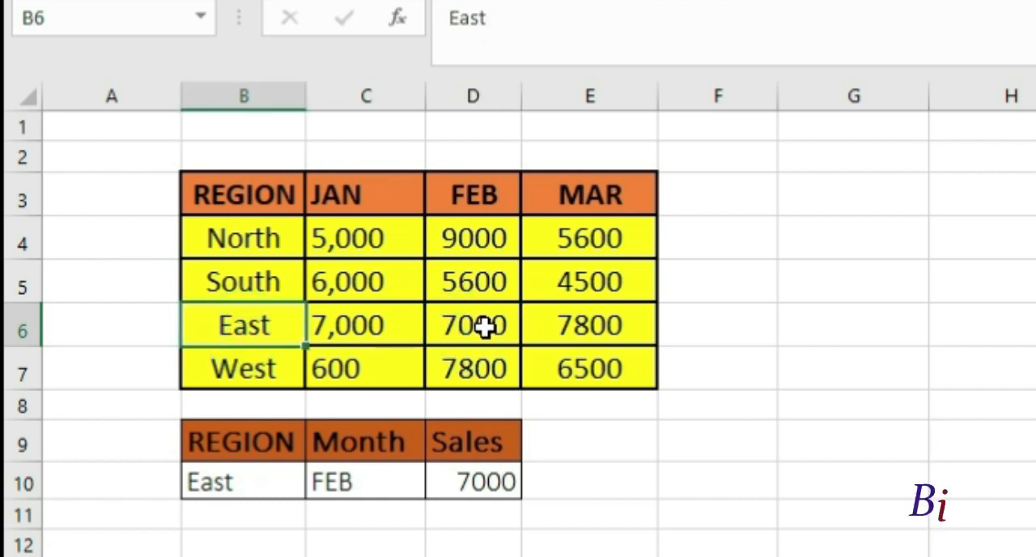
left_click(483, 326)
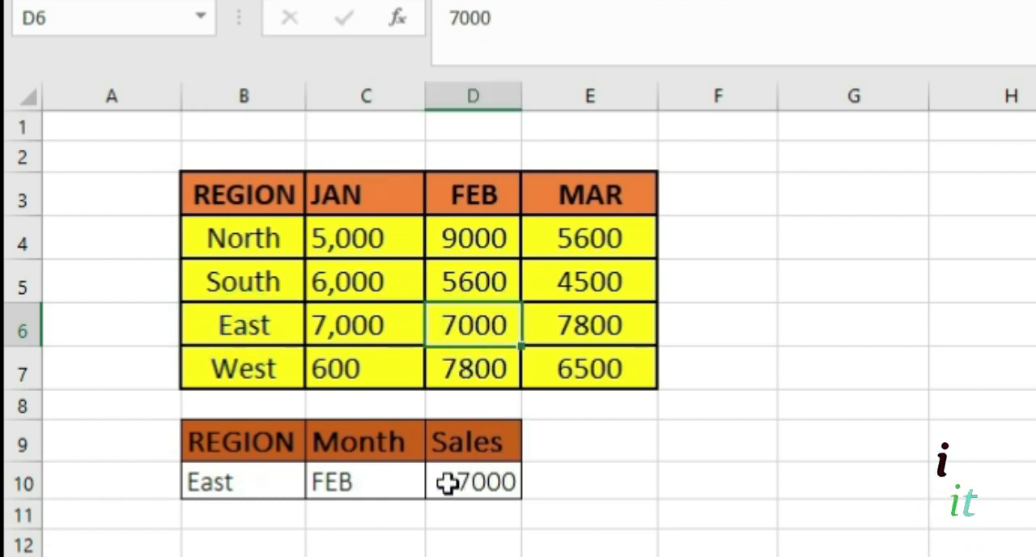
Change the month in C10 to MAR and compare the sales result in D10 with the table's East value for MAR
left_click(353, 486)
left_click(438, 484)
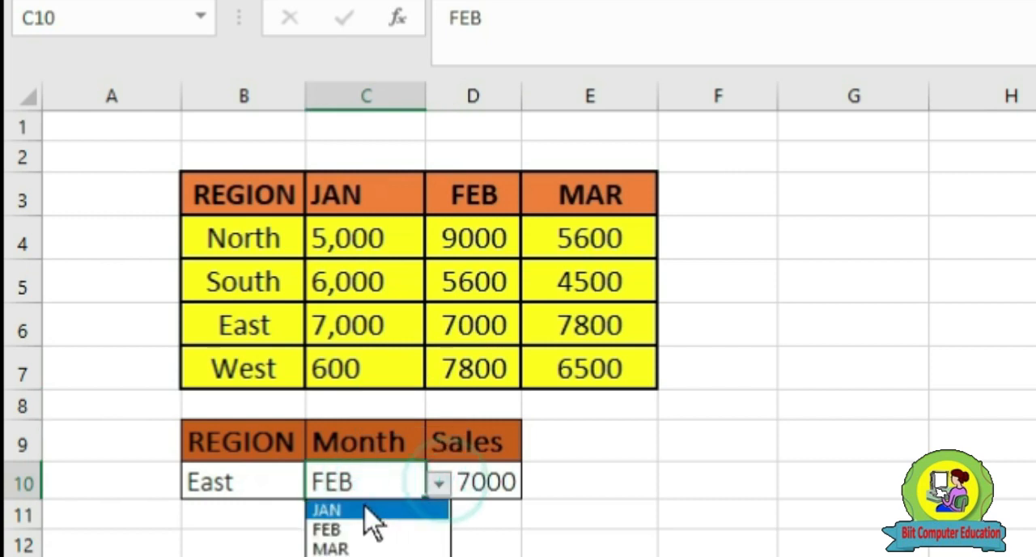
left_click(331, 547)
left_click(227, 490)
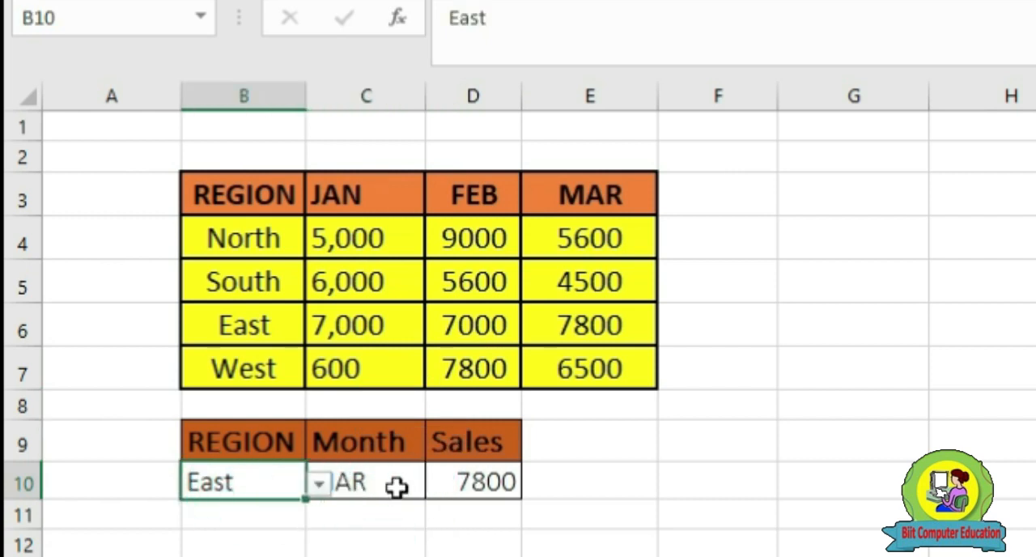
left_click(384, 485)
left_click(476, 490)
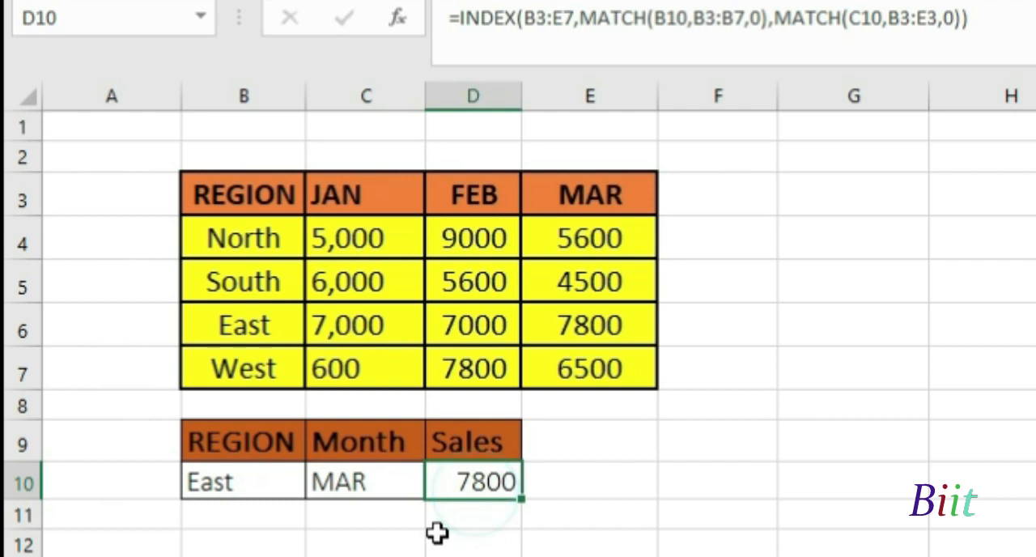
left_click(251, 325)
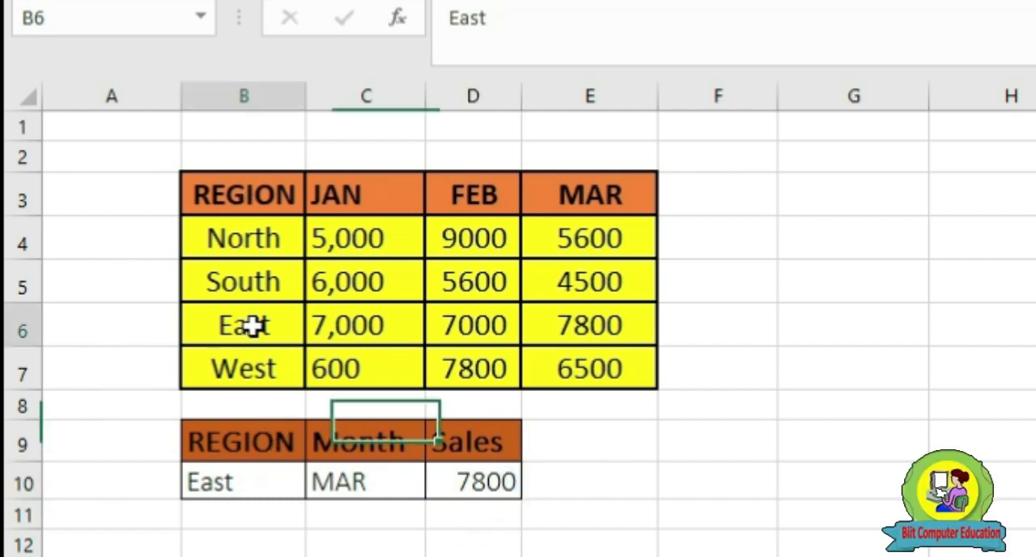
left_click(617, 320)
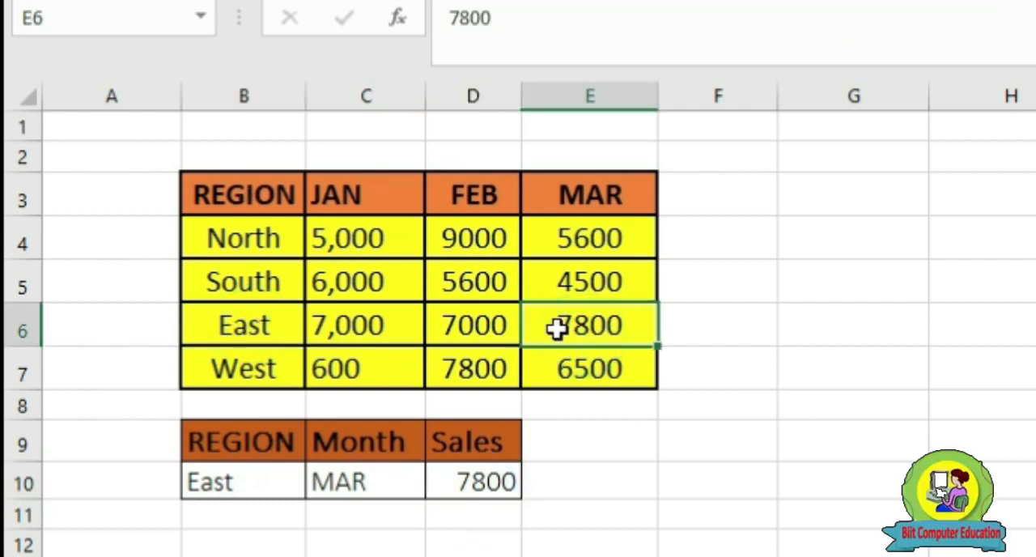
left_click(394, 483)
left_click(494, 485)
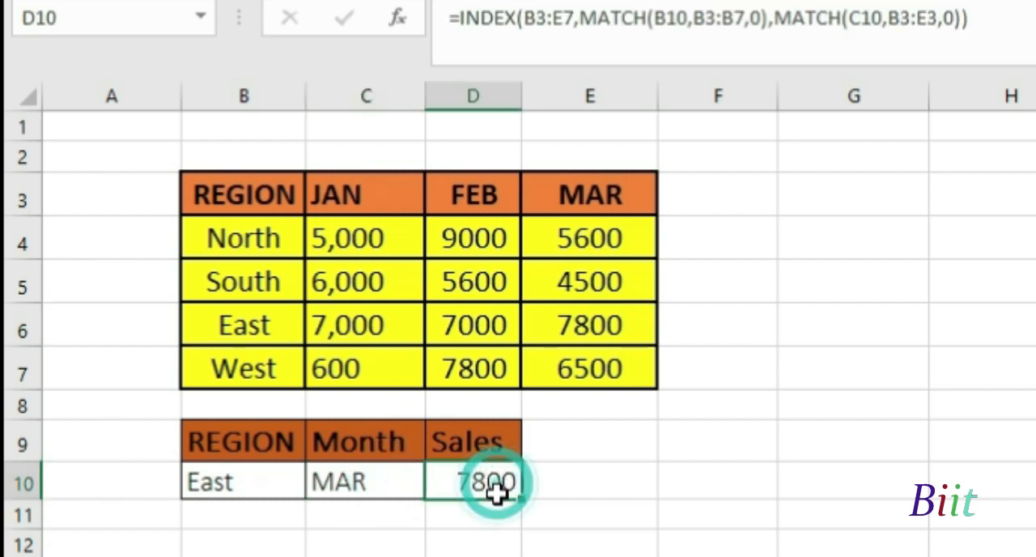
left_click(578, 473)
Review the complete INDEX formula with its two MATCH functions in D10
left_click(233, 485)
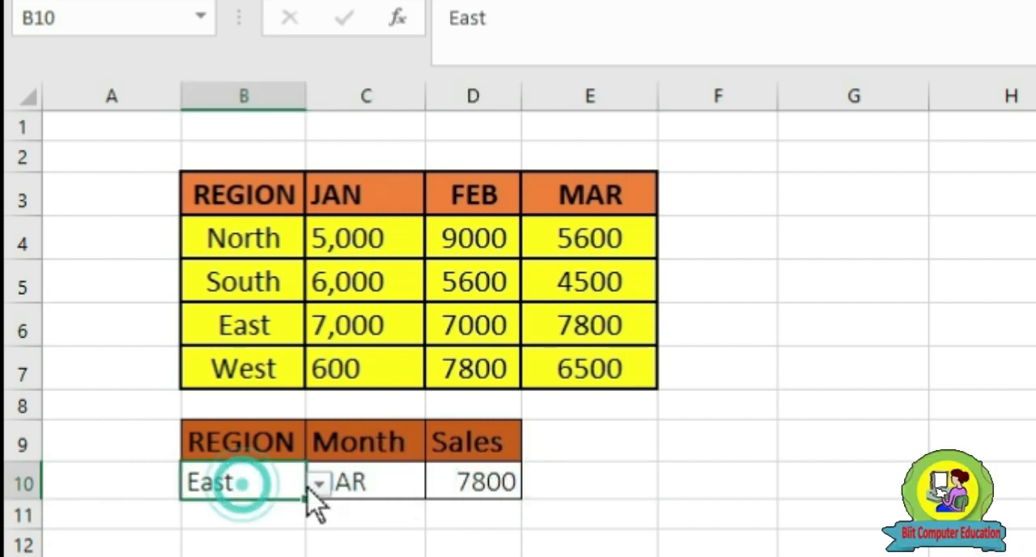
left_click(469, 483)
left_click_drag(997, 25, 465, 20)
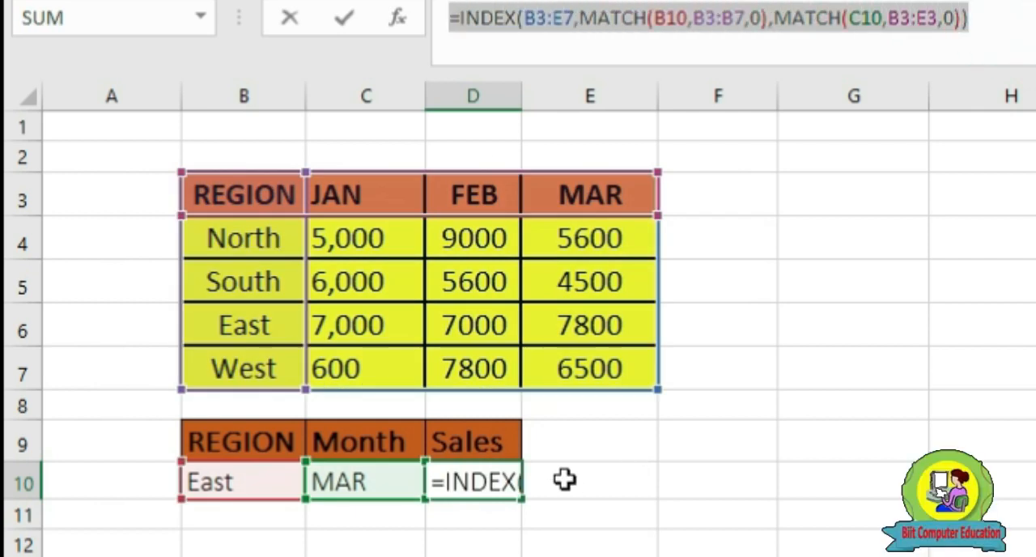
left_click(564, 479)
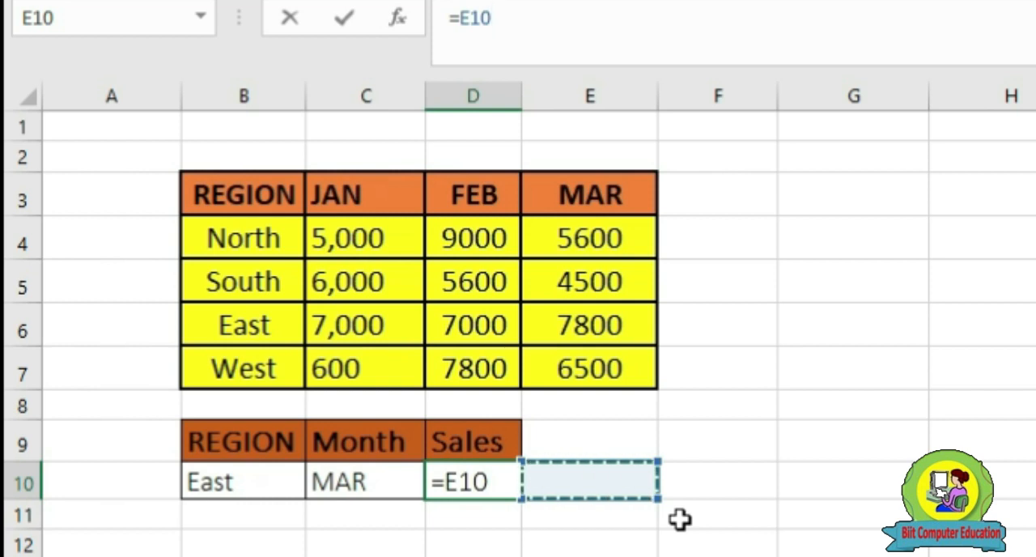